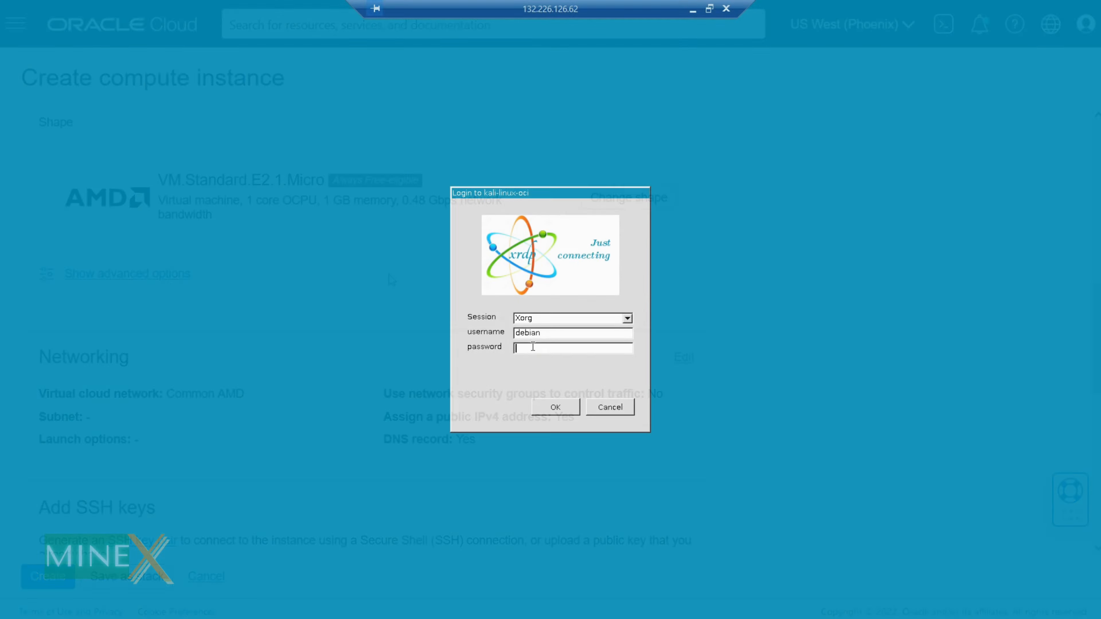
- Log in to the Kali xrdp desktop, open a Terminal Emulator, and start typing 'sudo install'
click(555, 410)
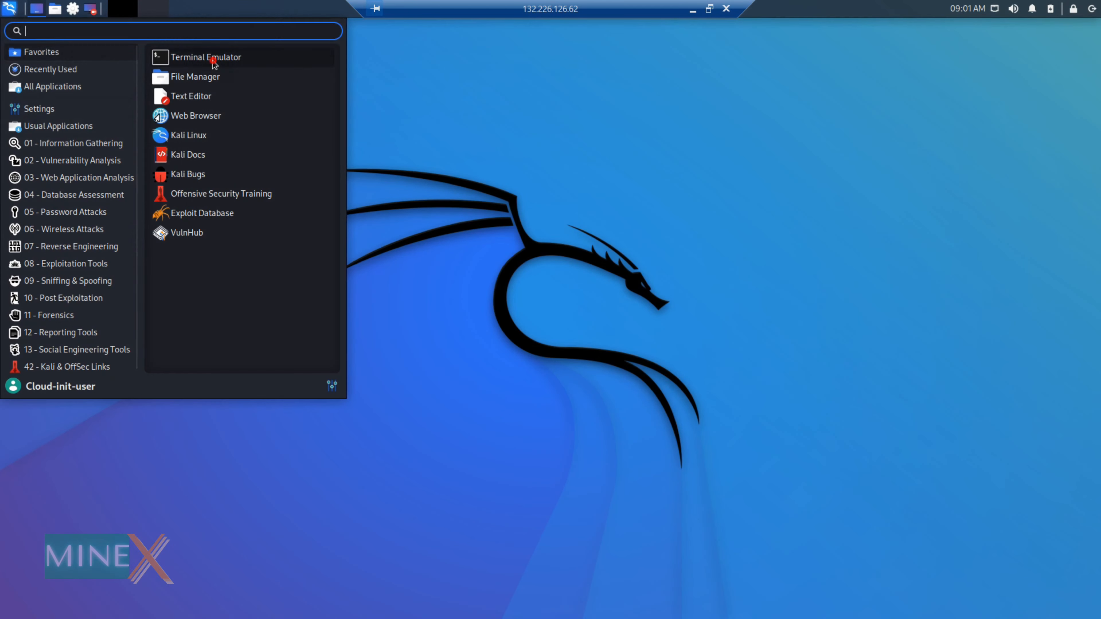
click(213, 65)
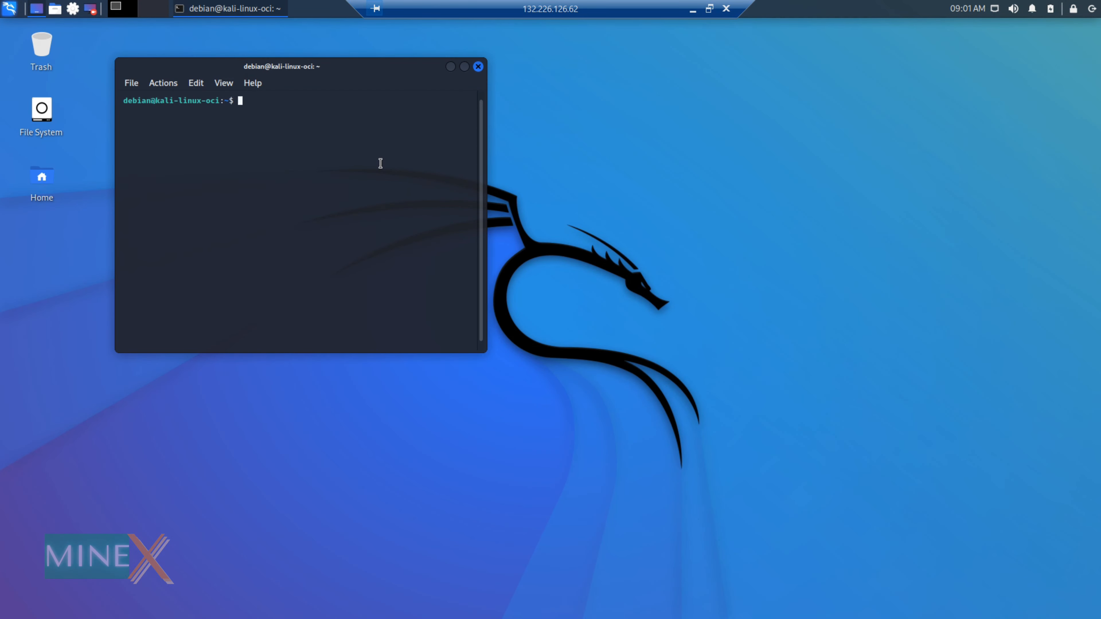
text(sudo install)
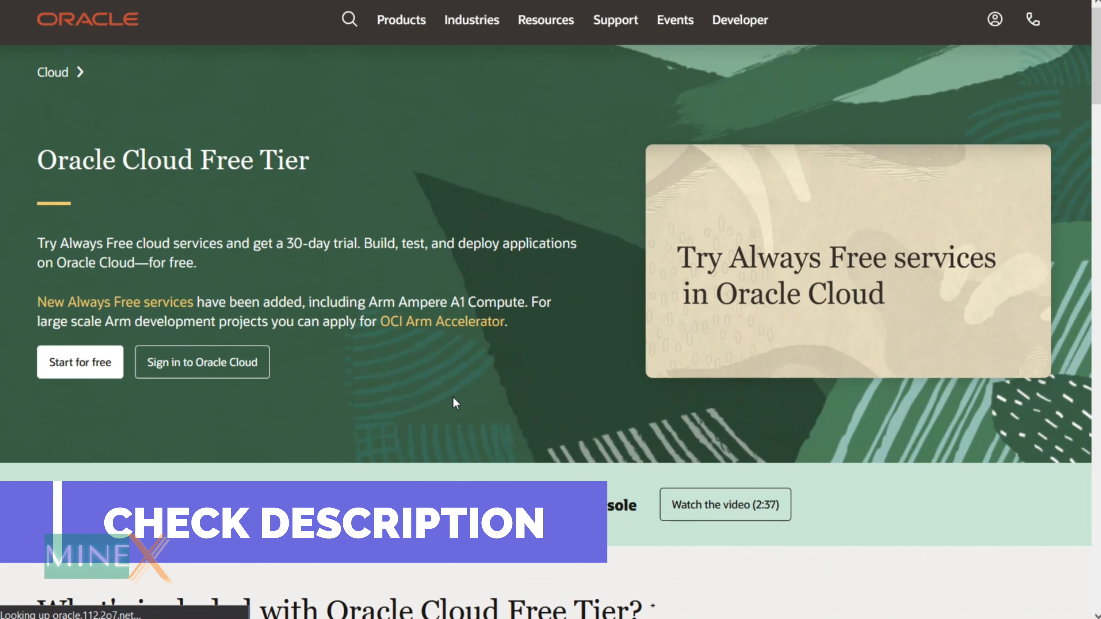
- Scroll the Get Started dashboard to Launch Resources and start creating a VM instance
scroll(707, 325, down, 10)
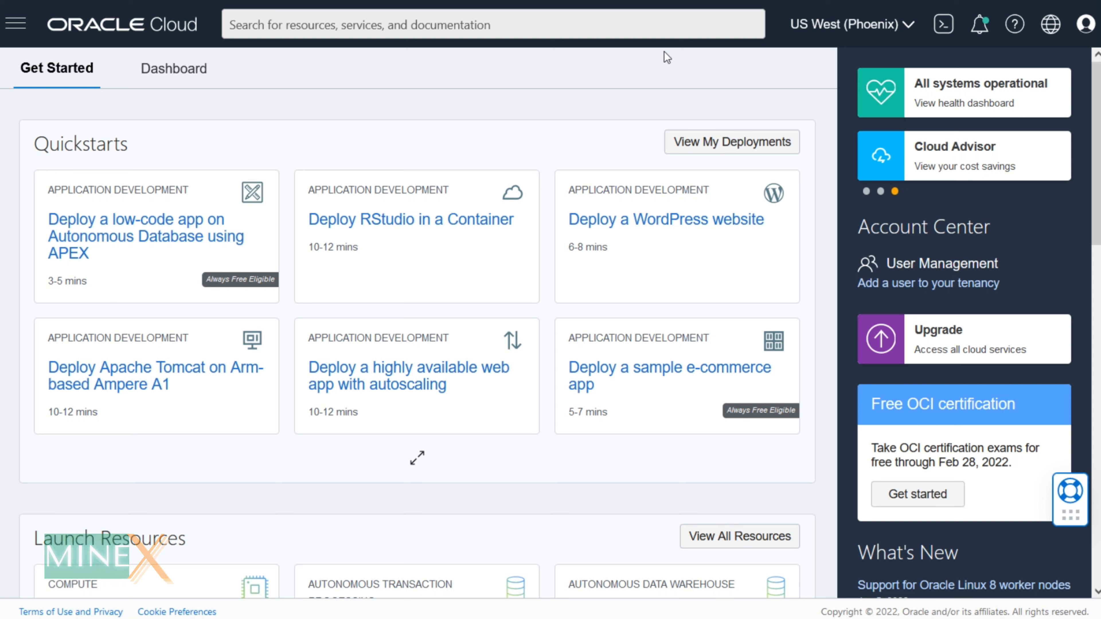
scroll(295, 141, down, 10)
click(153, 147)
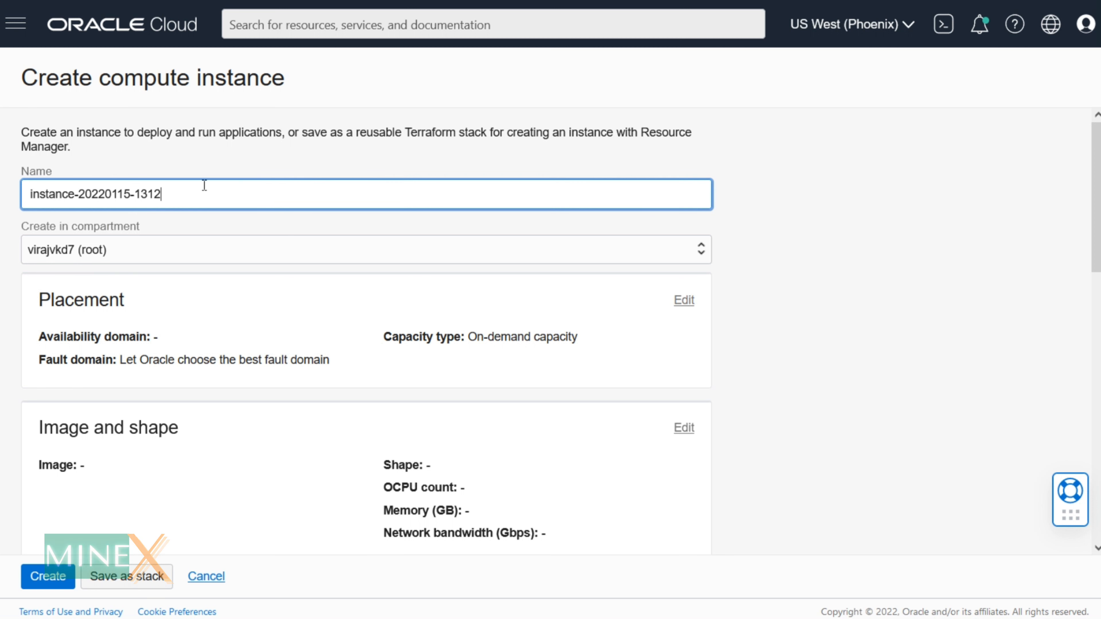
- Replace the default instance name with Kali
drag(178, 193, 3, 187)
text(Kalin)
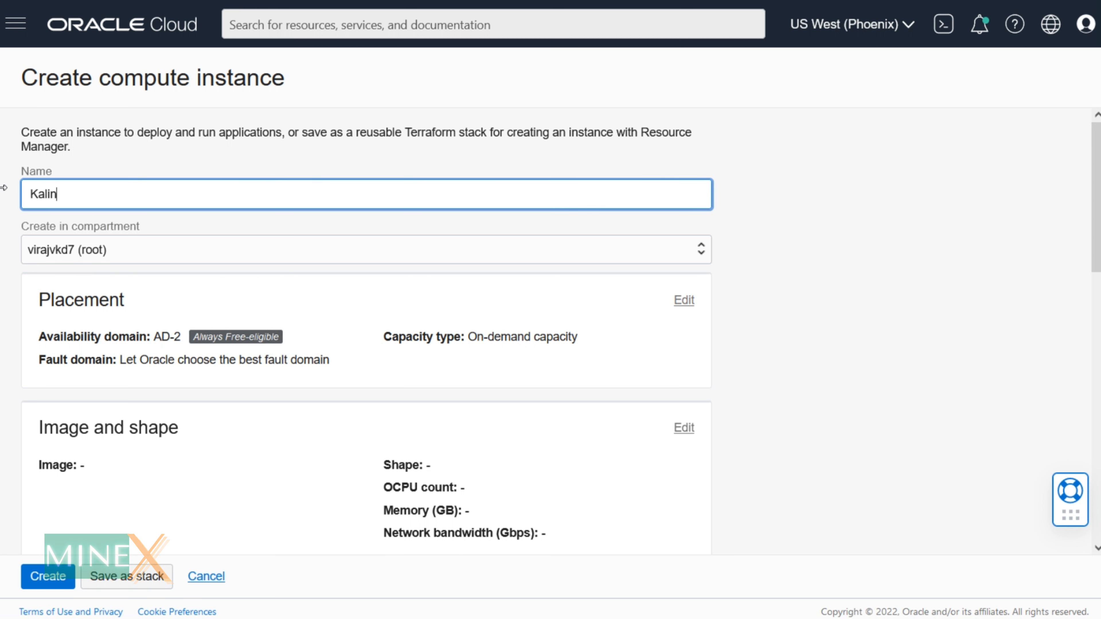
scroll(514, 275, down, 2)
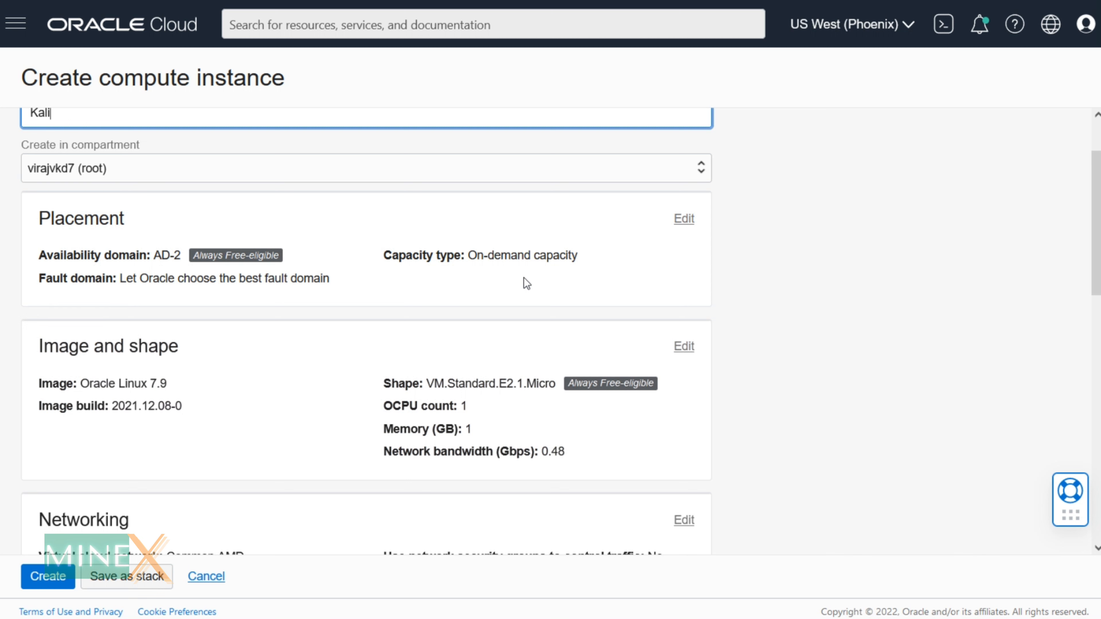
scroll(527, 284, up, 2)
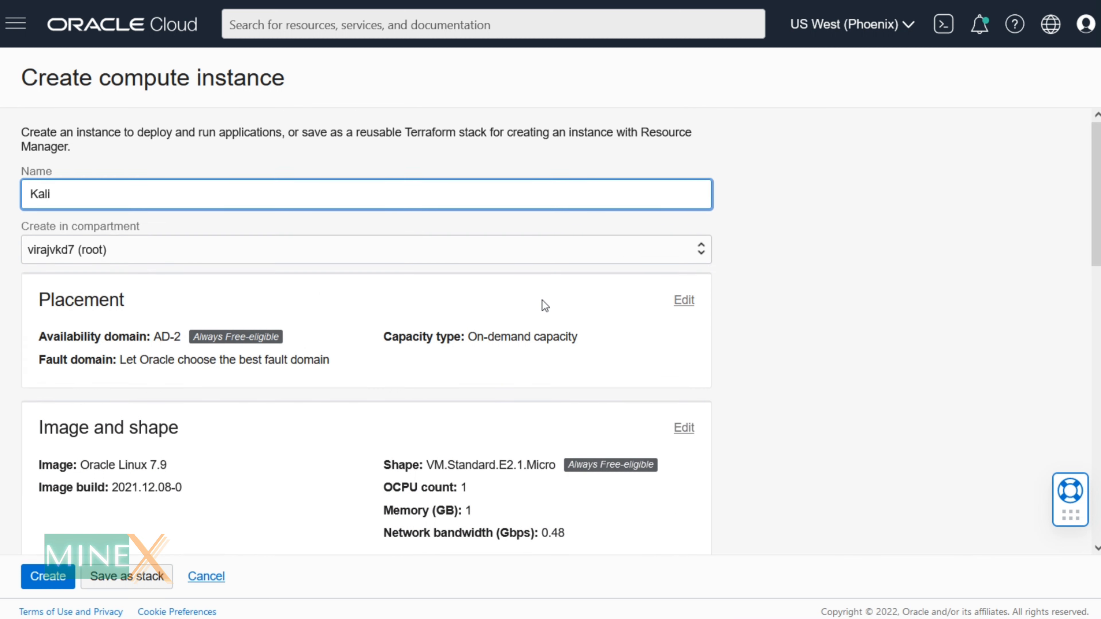
- Browse the available images in Image and shape and switch the image source to Oracle images
click(678, 429)
scroll(516, 323, down, 8)
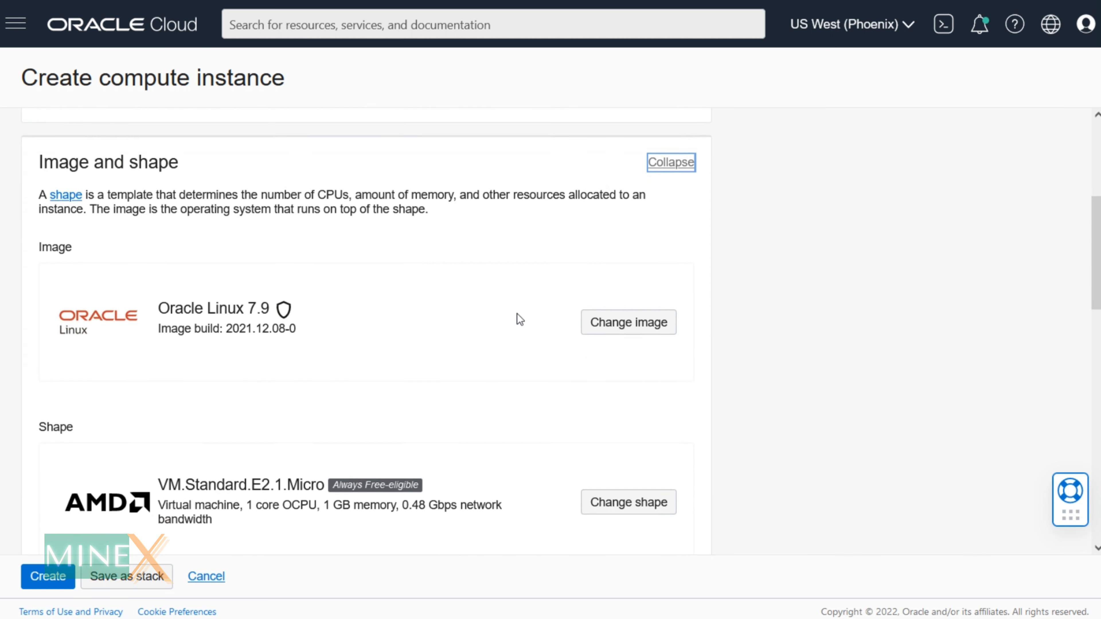
click(640, 263)
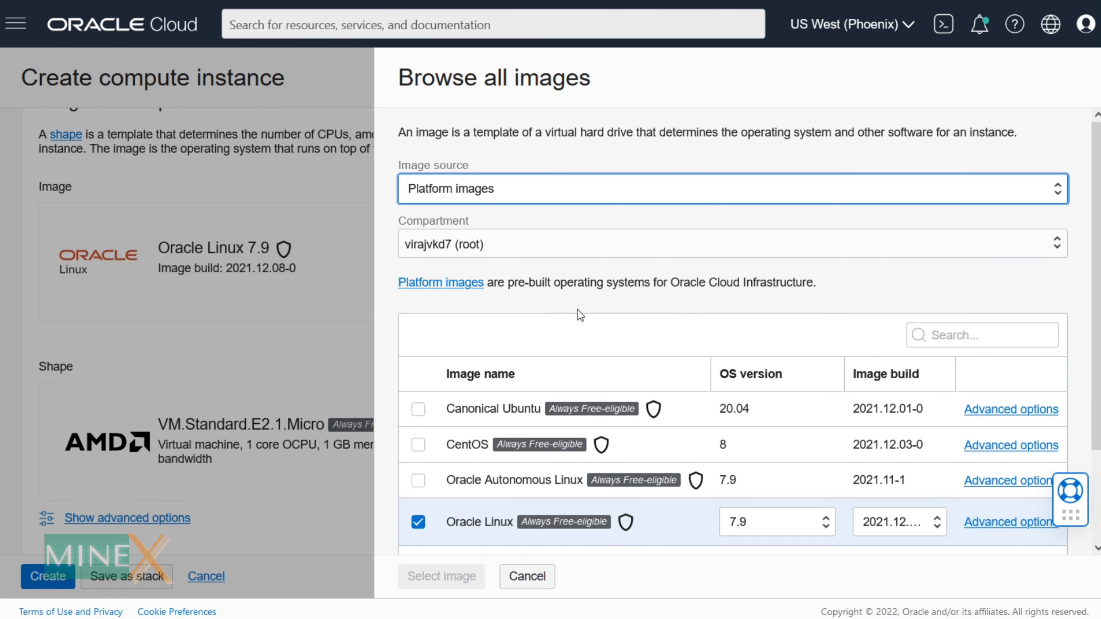
scroll(580, 312, down, 3)
scroll(542, 359, up, 3)
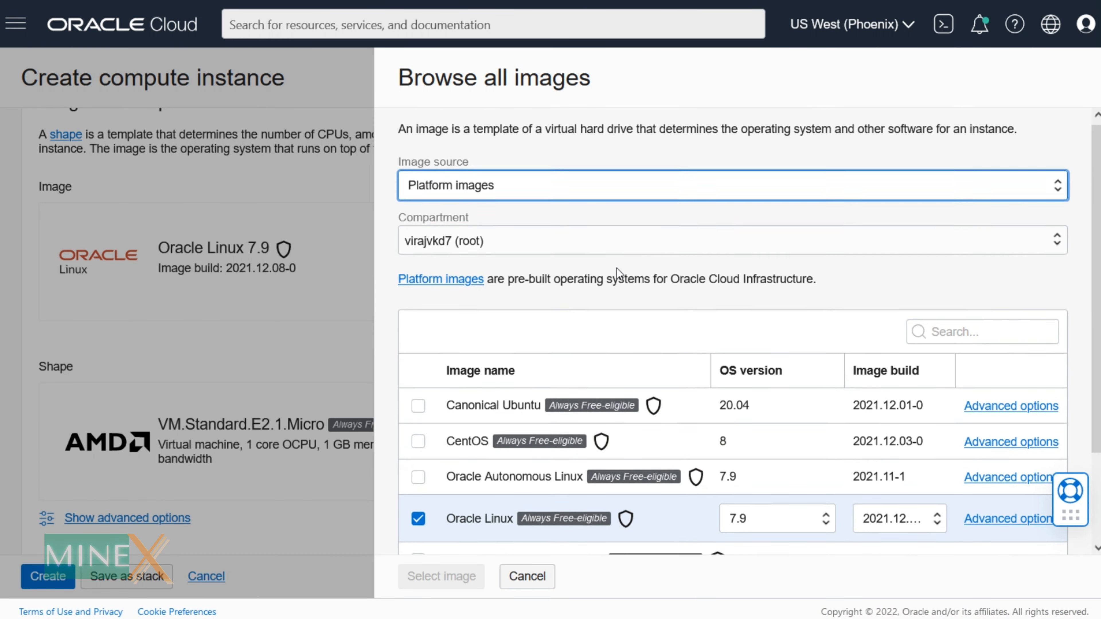
scroll(616, 270, down, 1)
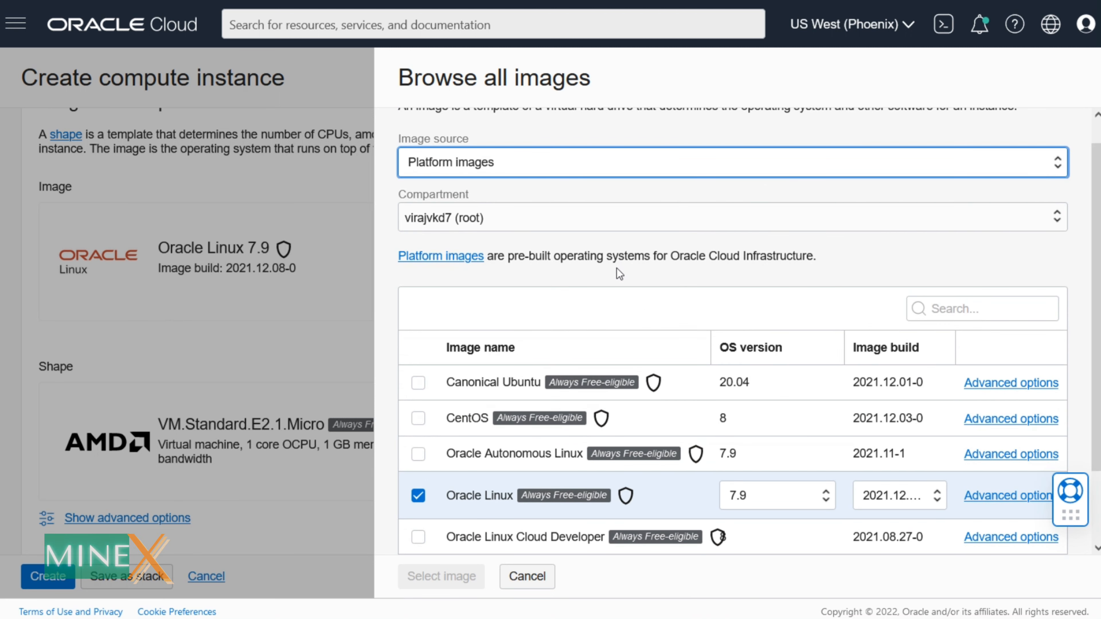
scroll(617, 267, up, 1)
click(561, 195)
click(489, 239)
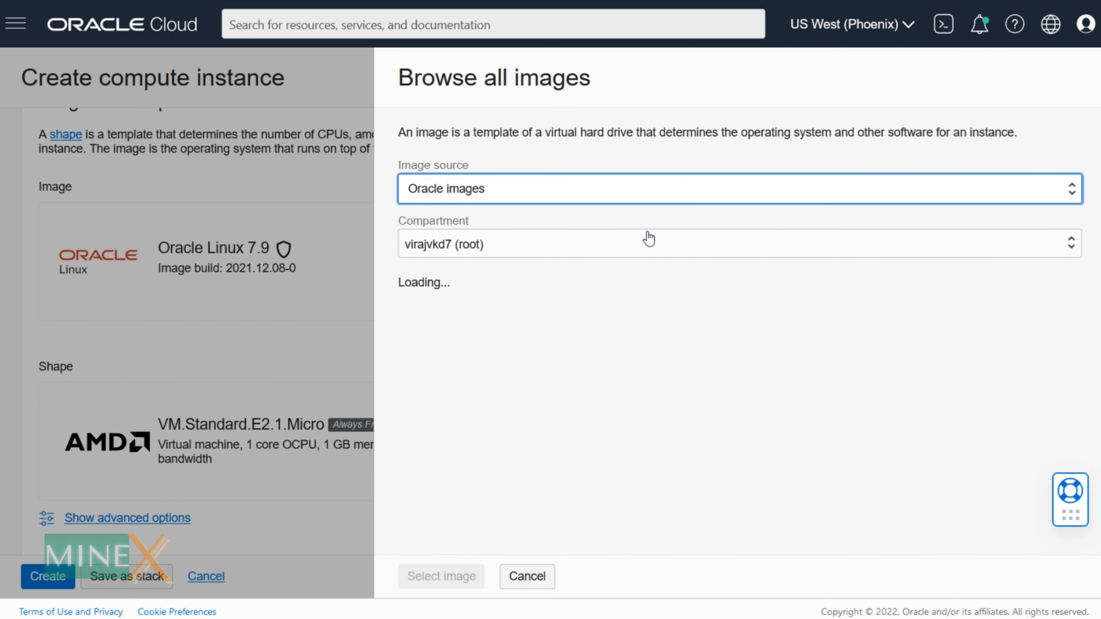
- Choose the Kali Linux image, accept its terms, and confirm it as the instance image
scroll(698, 330, down, 3)
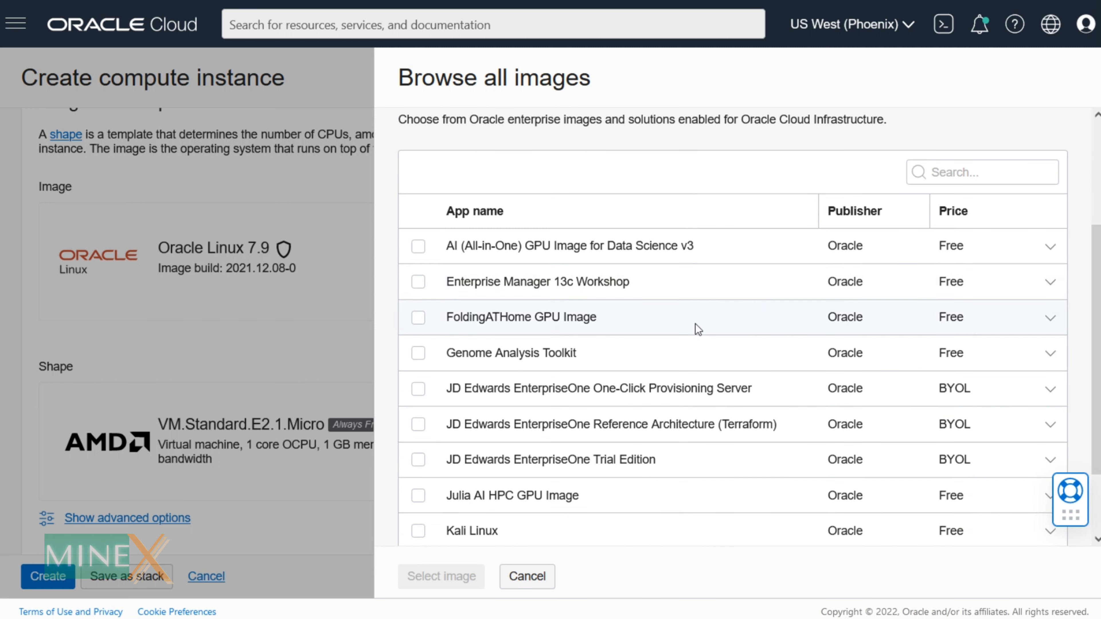
scroll(698, 330, down, 2)
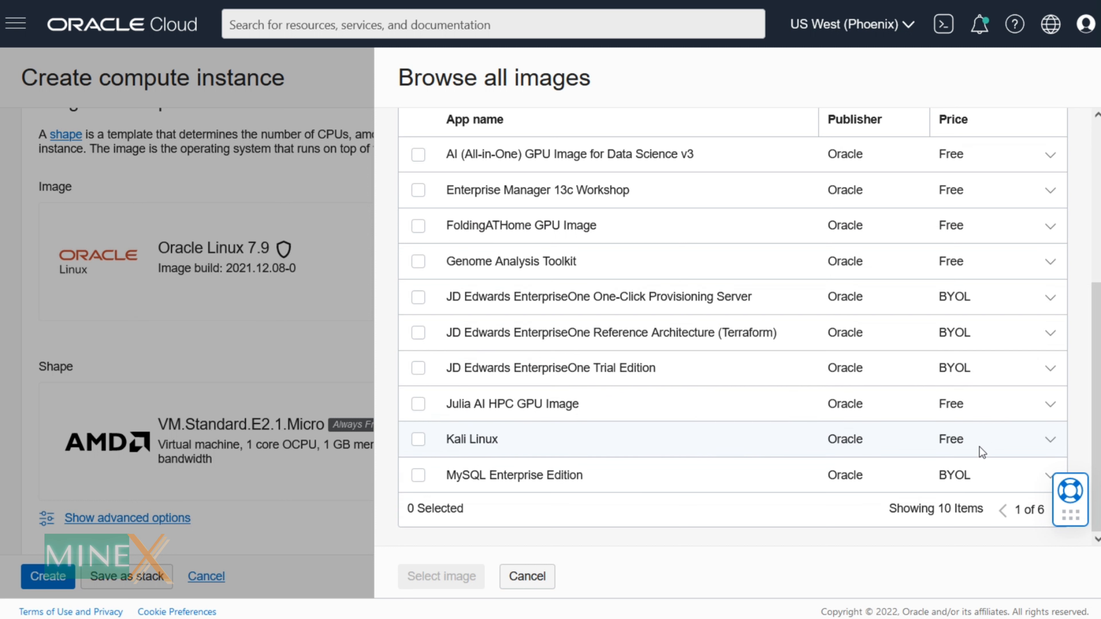
click(418, 439)
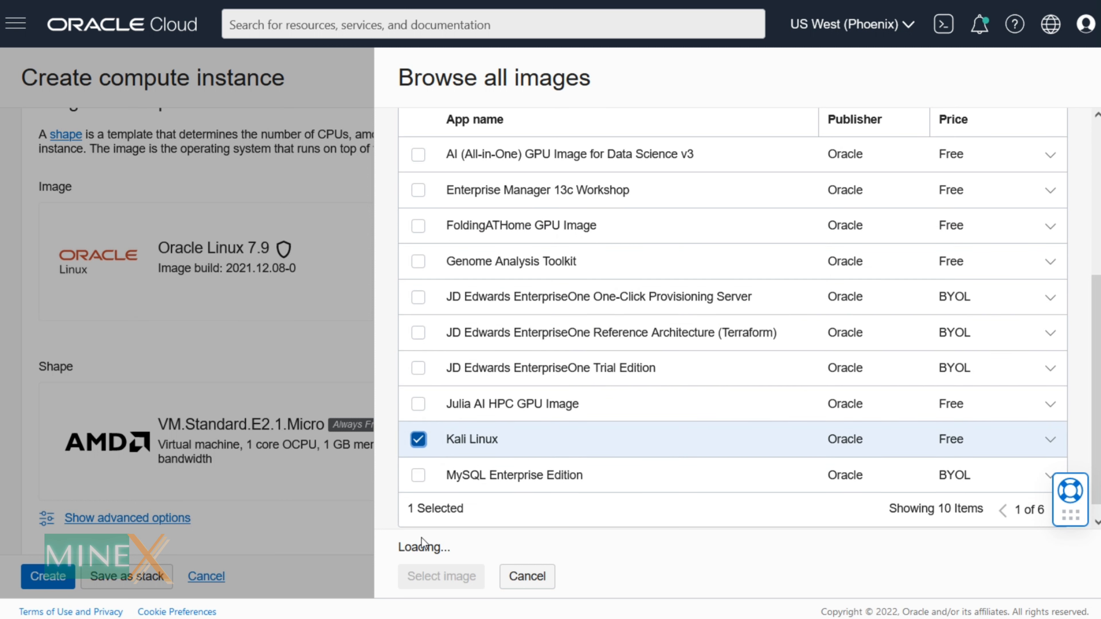
scroll(441, 501, down, 1)
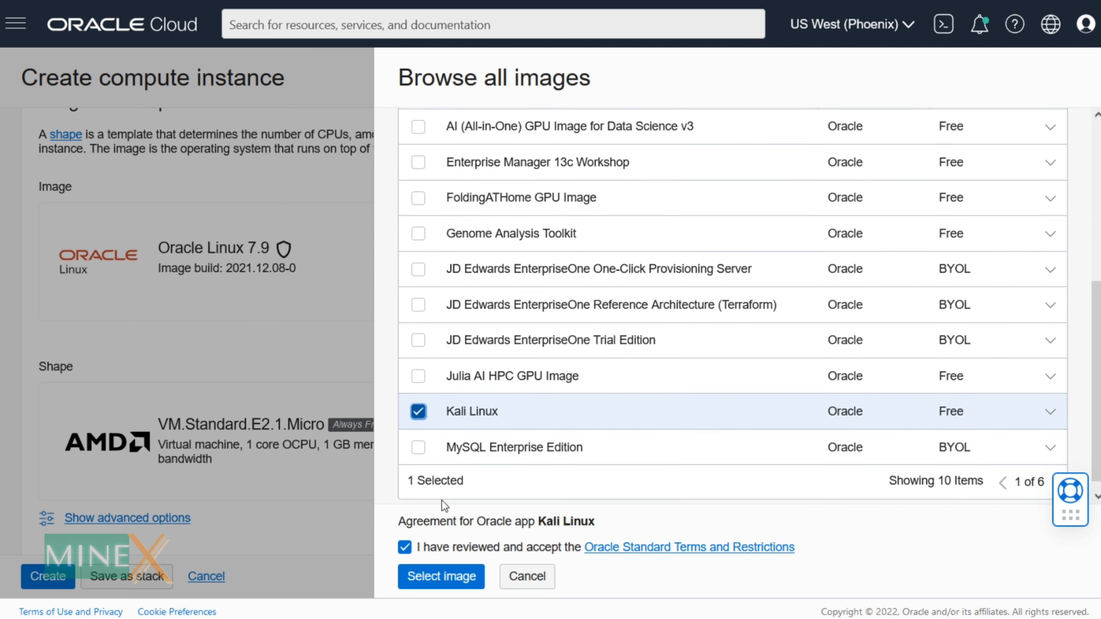
click(405, 549)
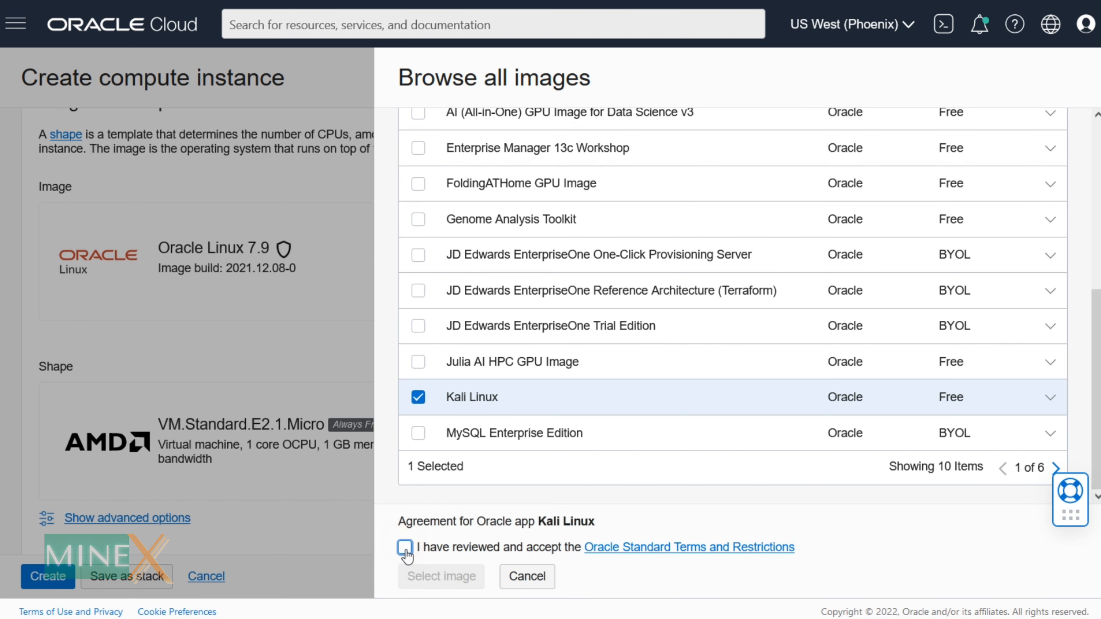
click(404, 551)
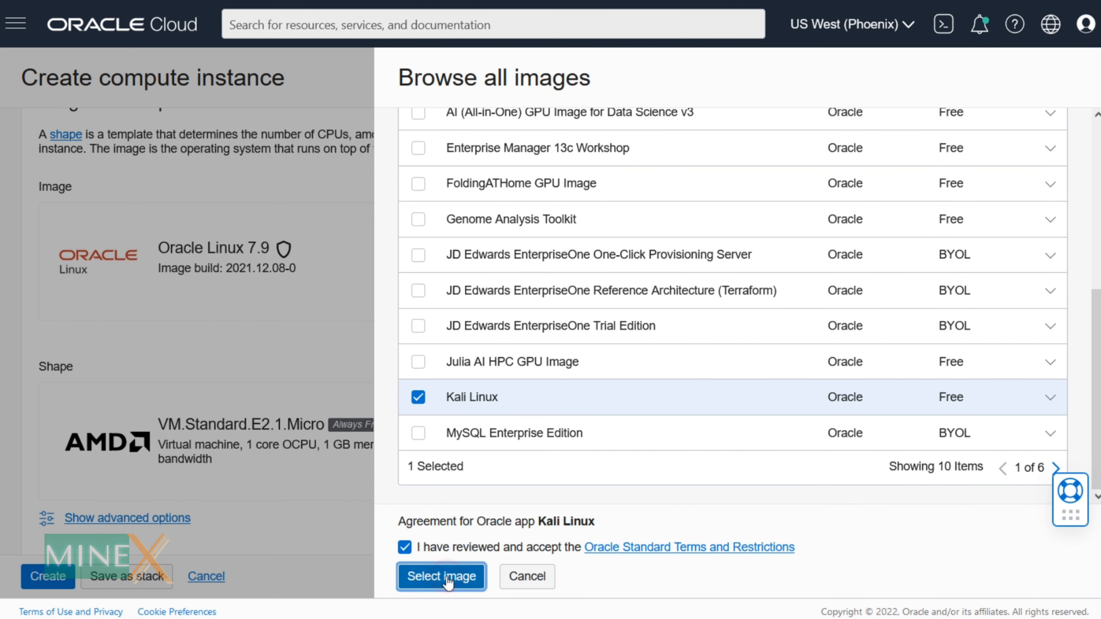
click(442, 577)
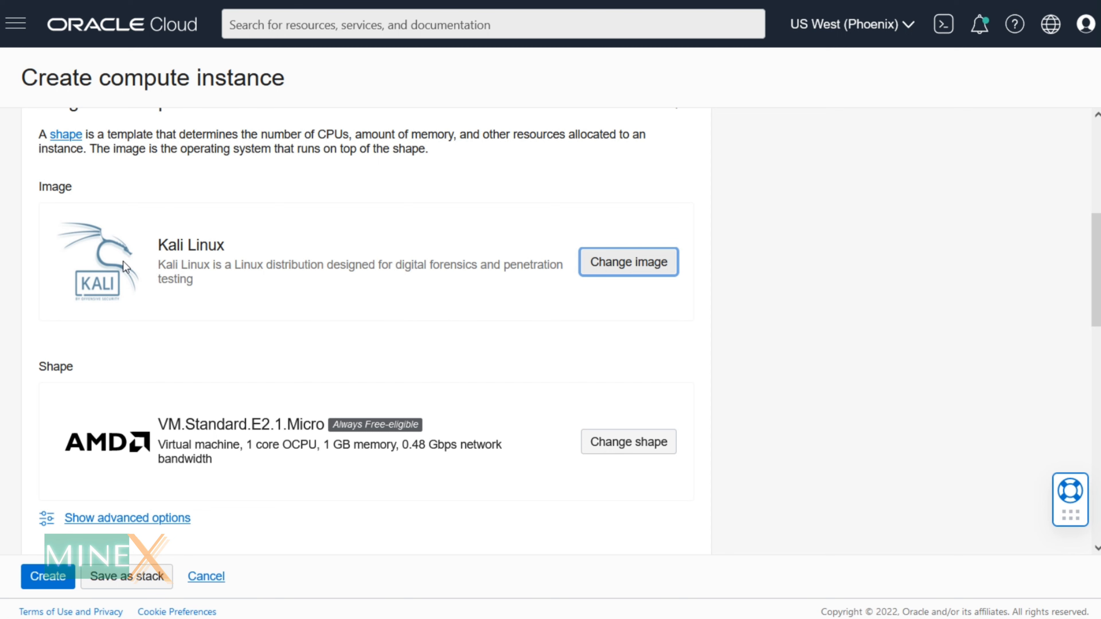
- Put the instance on a new public subnet named kali
scroll(274, 304, down, 6)
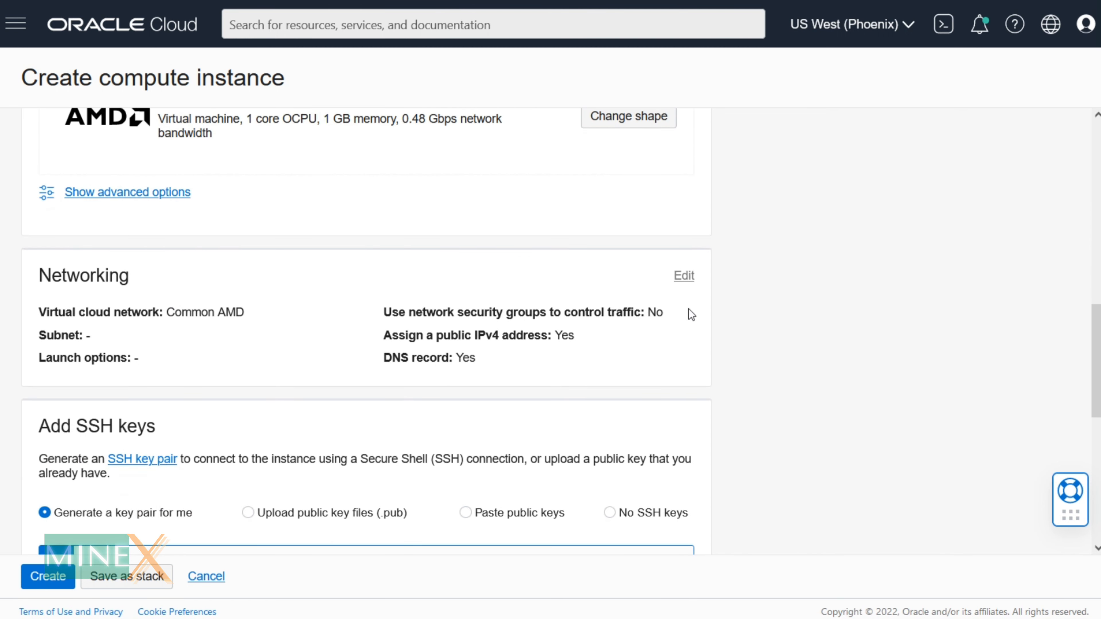
click(684, 276)
scroll(283, 255, down, 5)
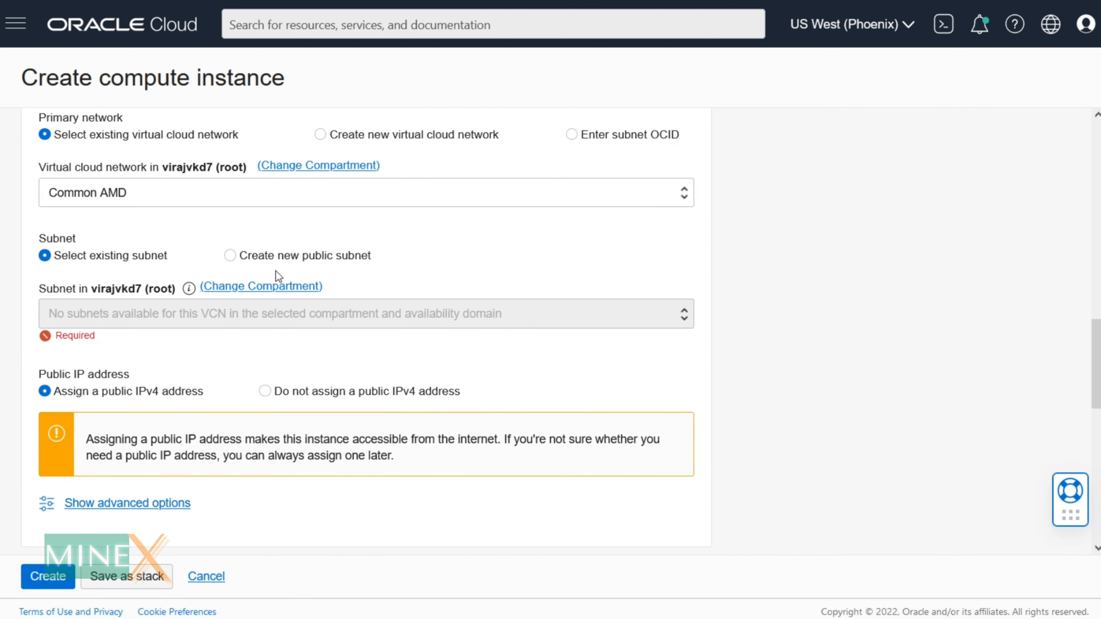
click(280, 254)
drag(191, 309, 14, 299)
text(k)
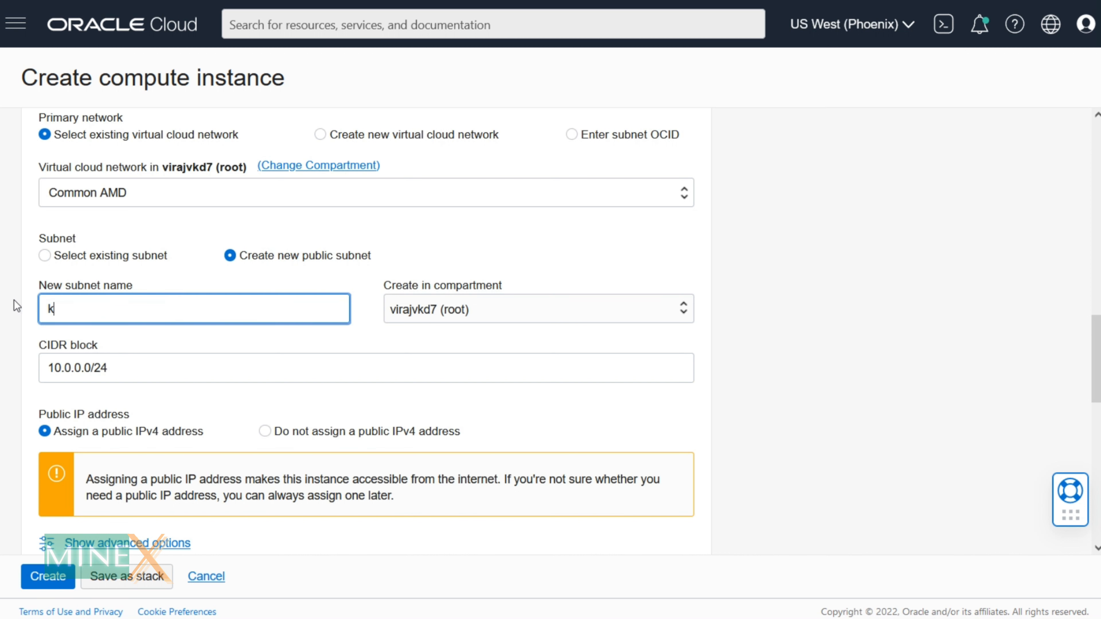
text(ali)
- Download and save the generated private SSH key file
scroll(355, 415, down, 3)
scroll(355, 415, down, 8)
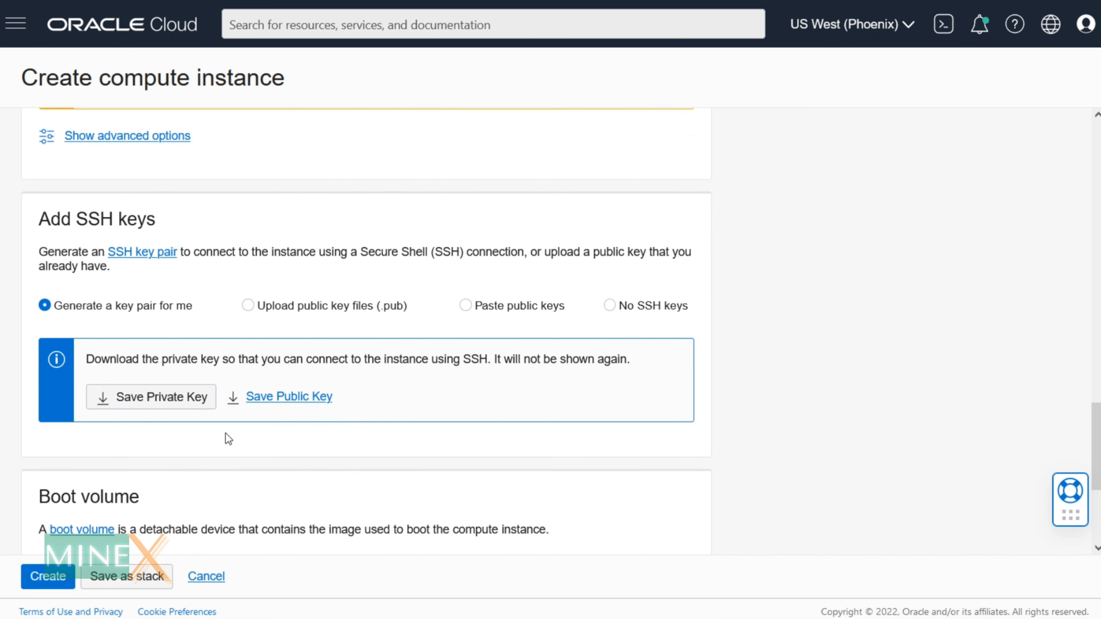
click(152, 403)
click(625, 440)
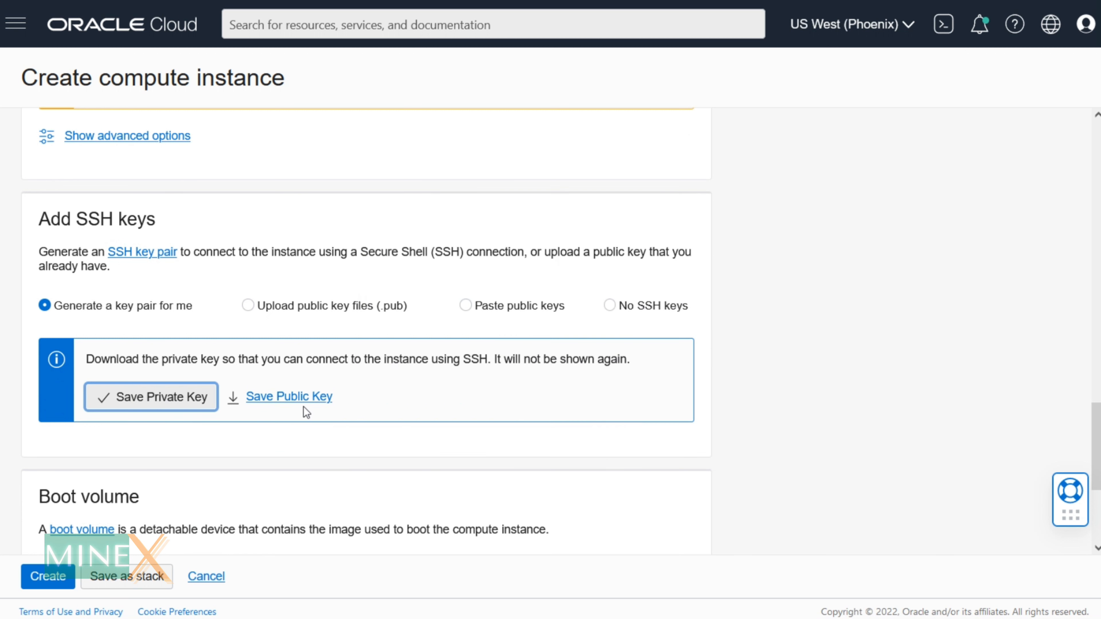
- Keep the default boot volume size, leaving the custom size option unchecked
scroll(353, 397, down, 5)
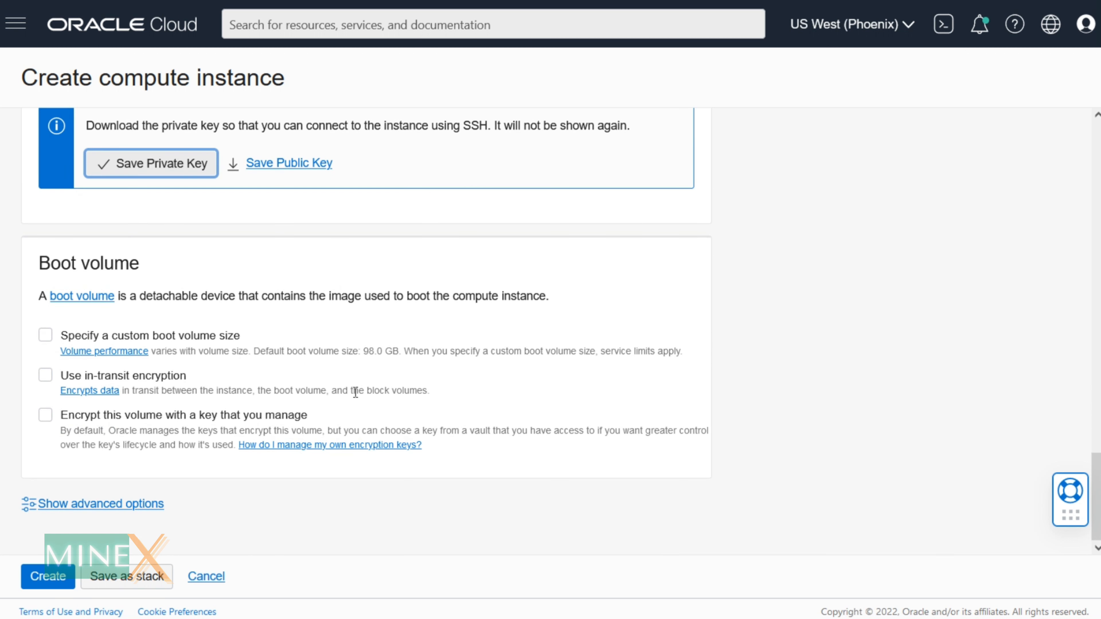
click(136, 335)
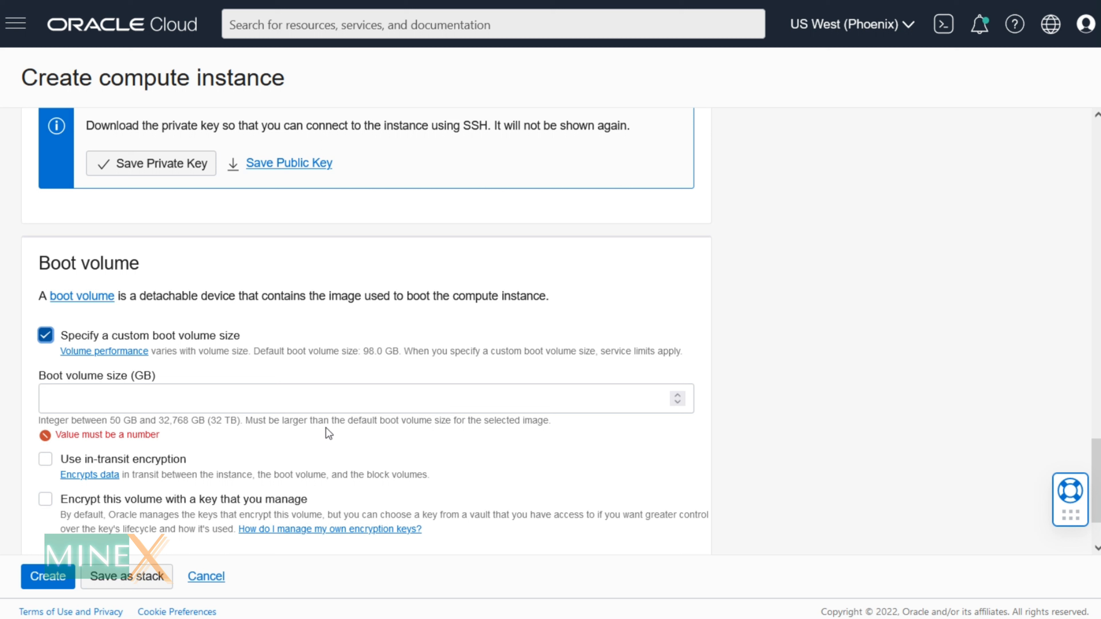
key(space)
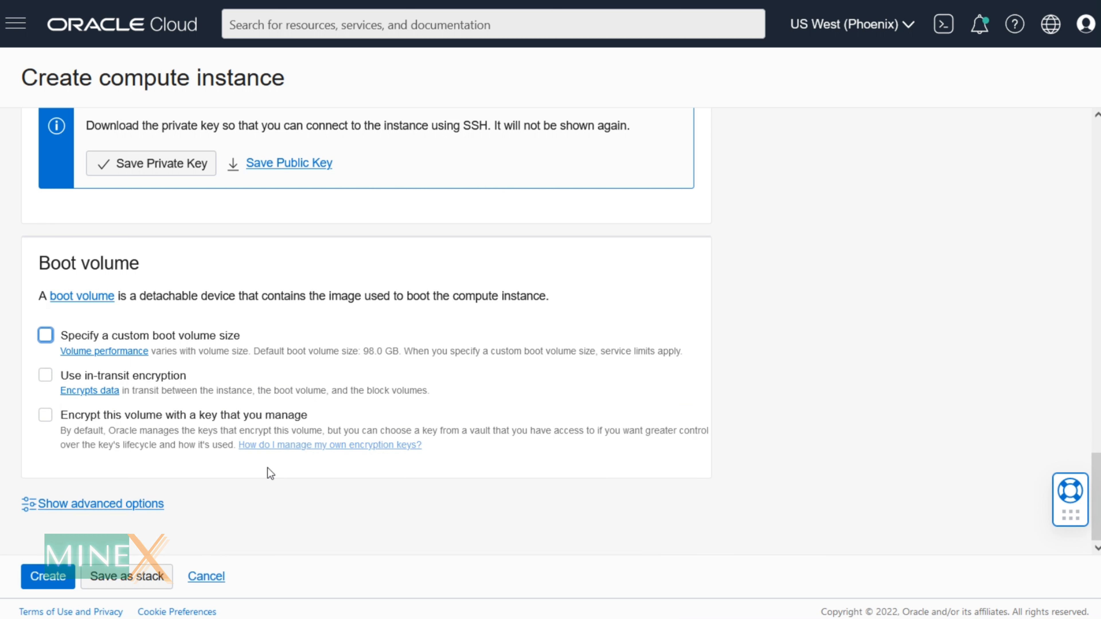
- Create the Kali instance and wait until it shows RUNNING
click(52, 576)
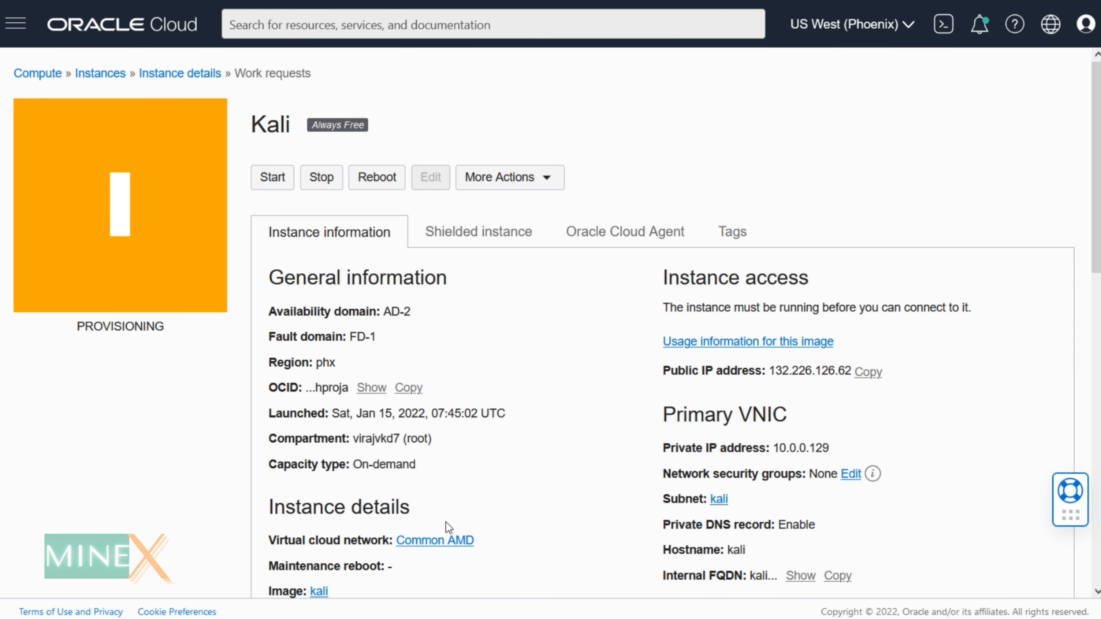
scroll(566, 349, down, 10)
scroll(575, 425, up, 10)
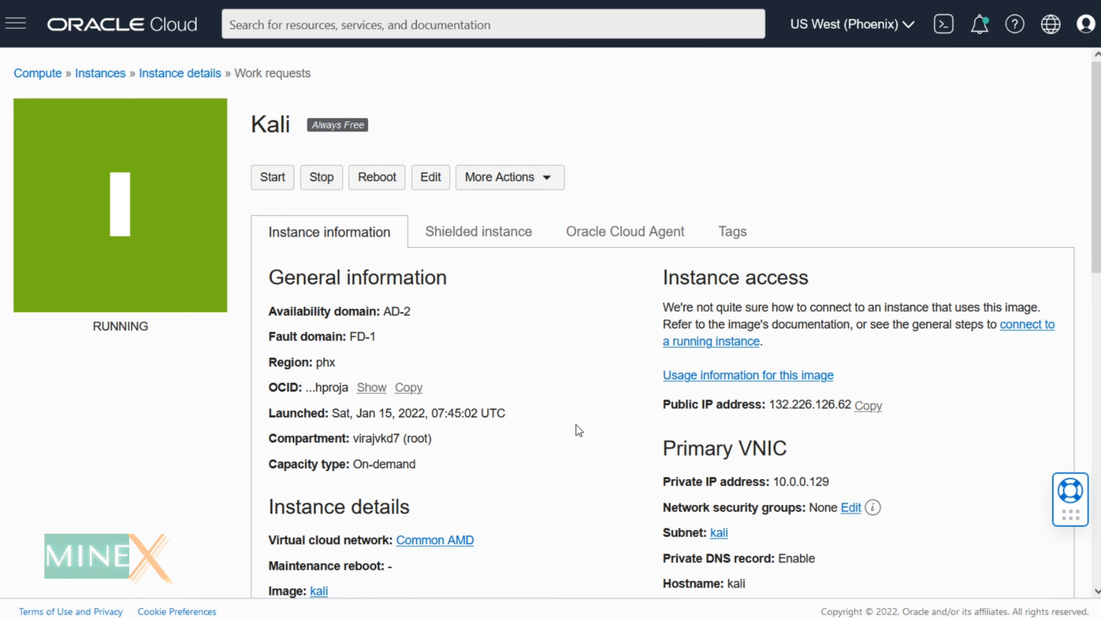
scroll(576, 424, down, 10)
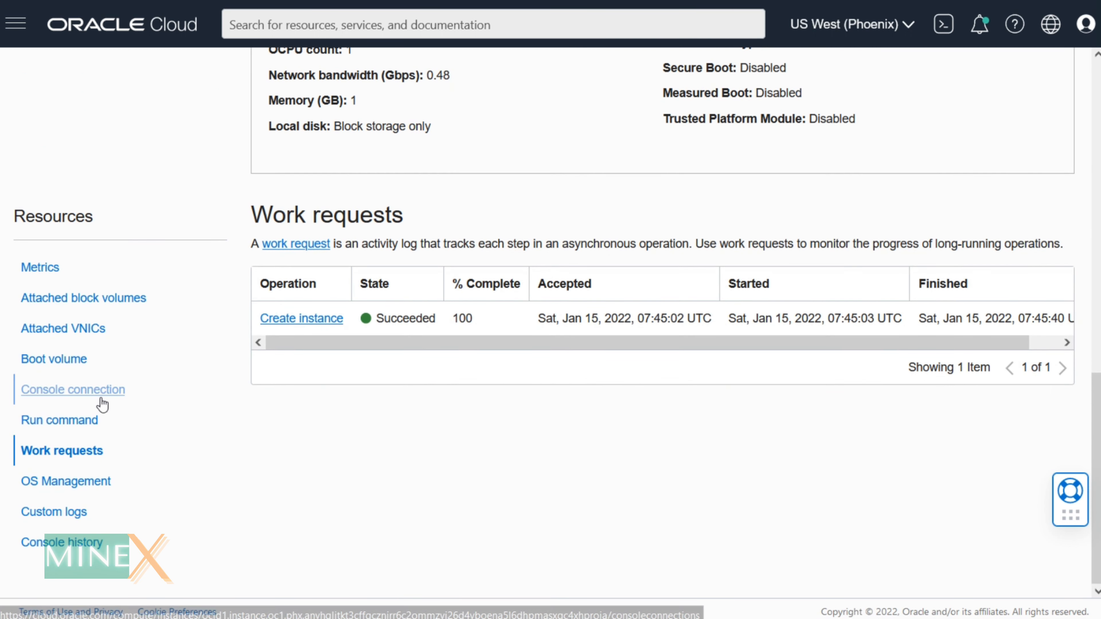
- Launch a Cloud Shell console connection to the instance and maximize it
click(89, 390)
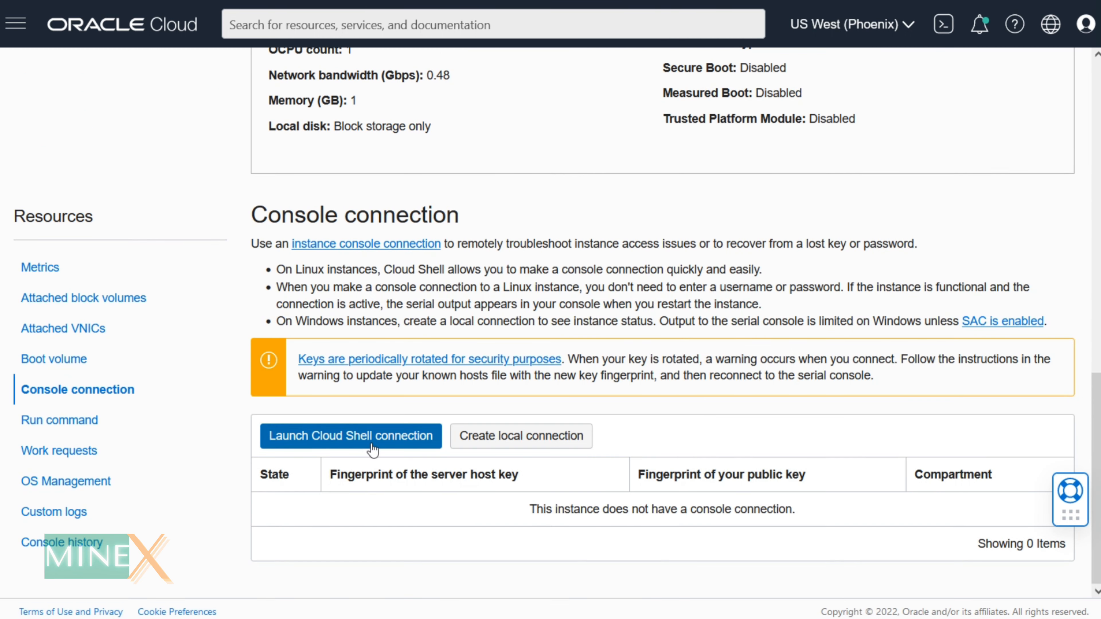
click(361, 435)
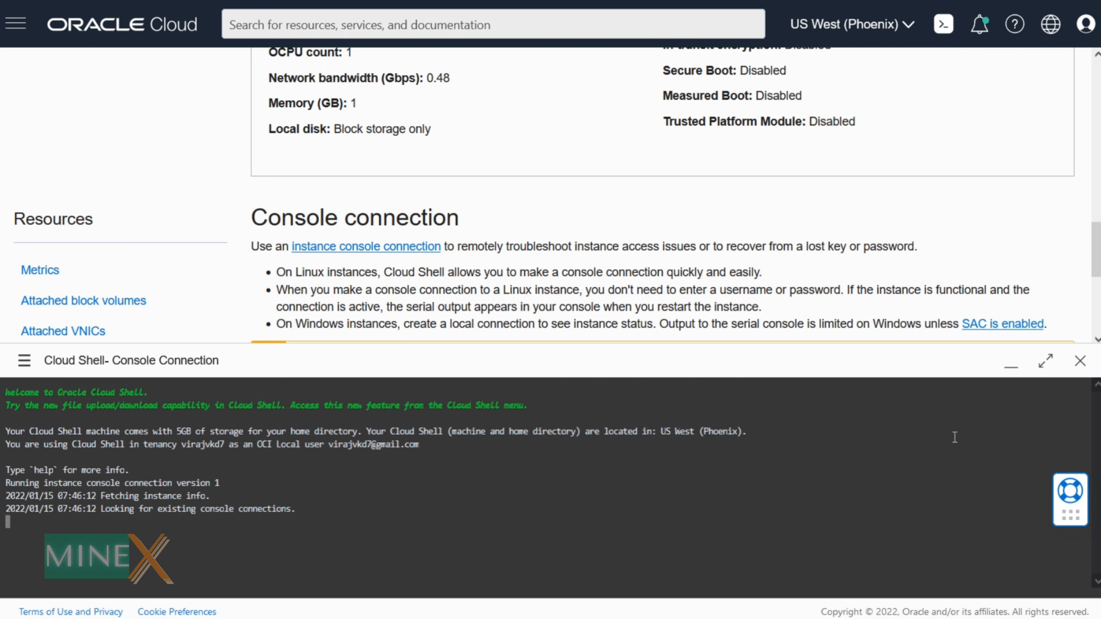
click(1045, 361)
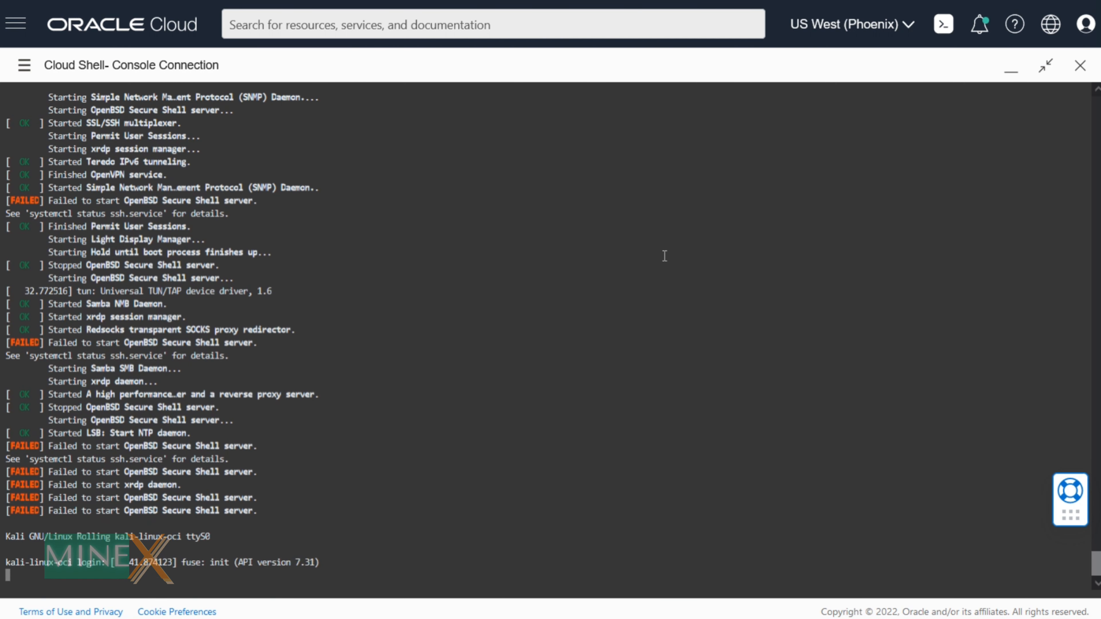
- Log in as debian with the account password and run dnscheck
key(Return)
text(d)
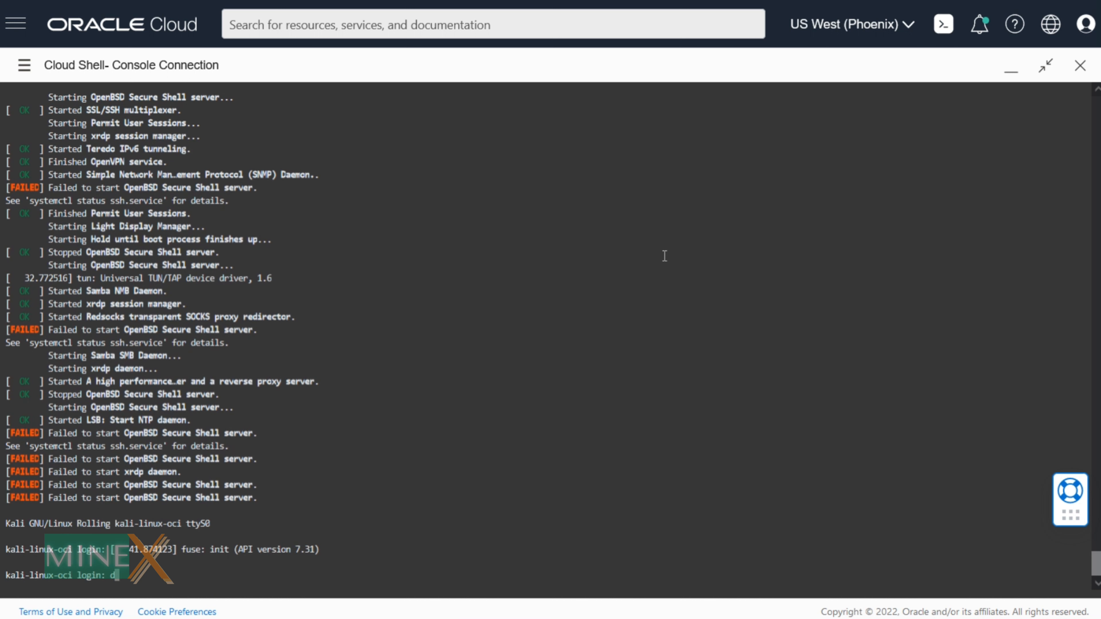
text(ebian)
key(Return)
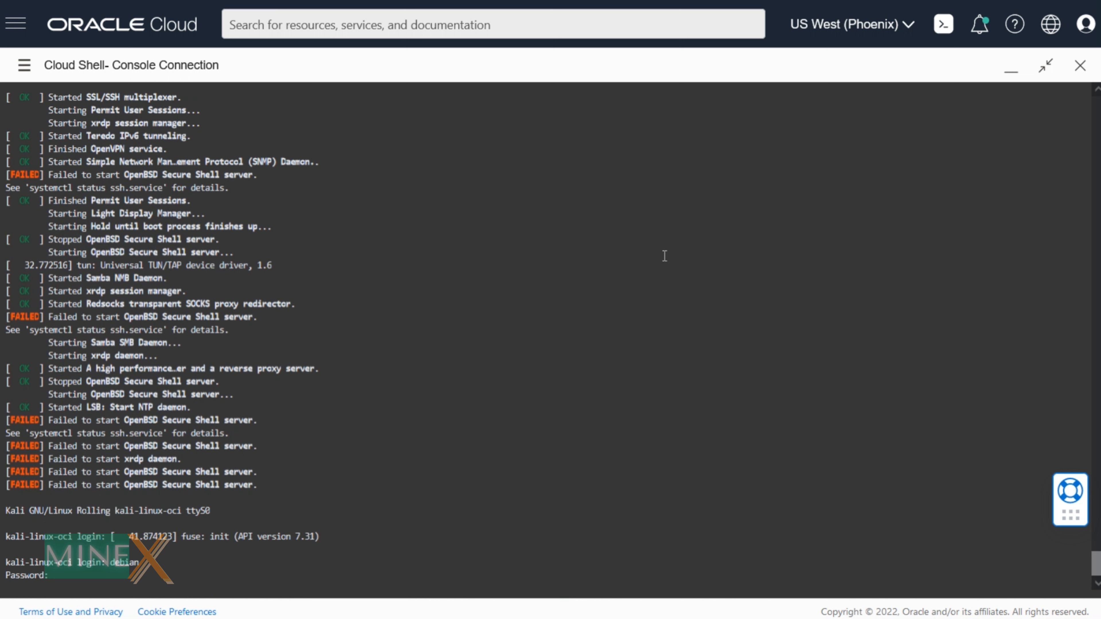
key(Return)
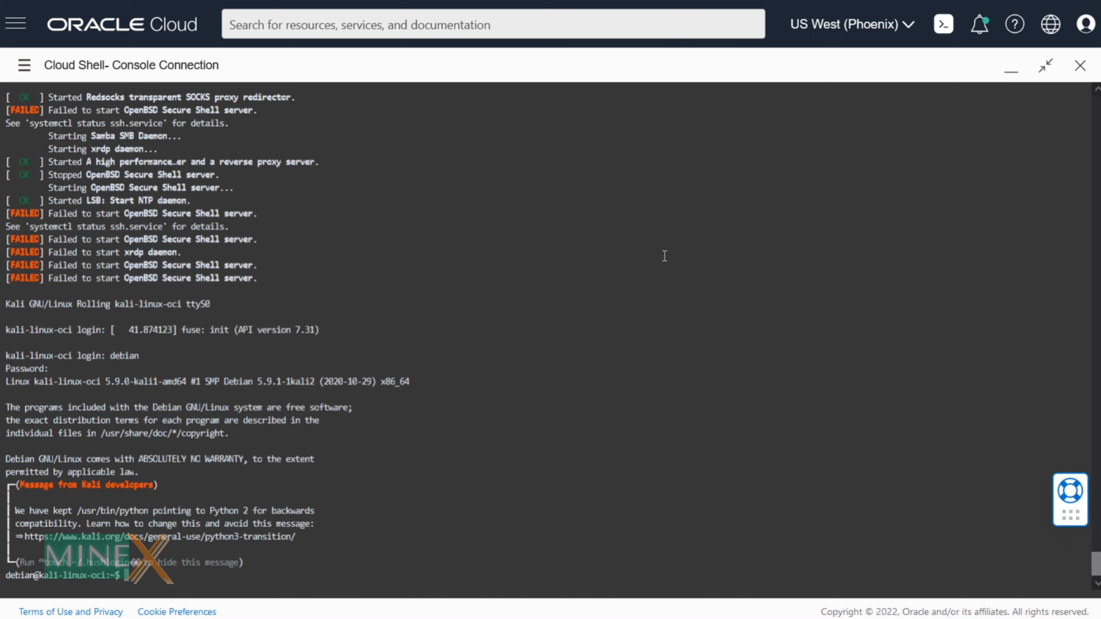
text(dnscheck)
key(Return)
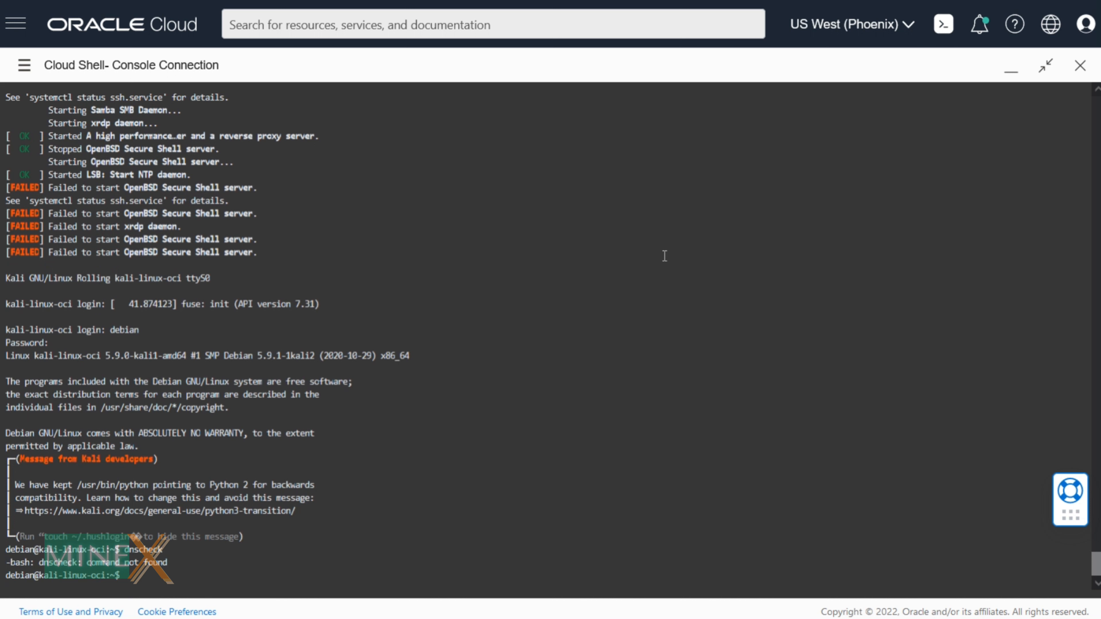
- Switch to a root shell with sudo -i and check memory and swap with free -m
text(sudo -i)
key(Return)
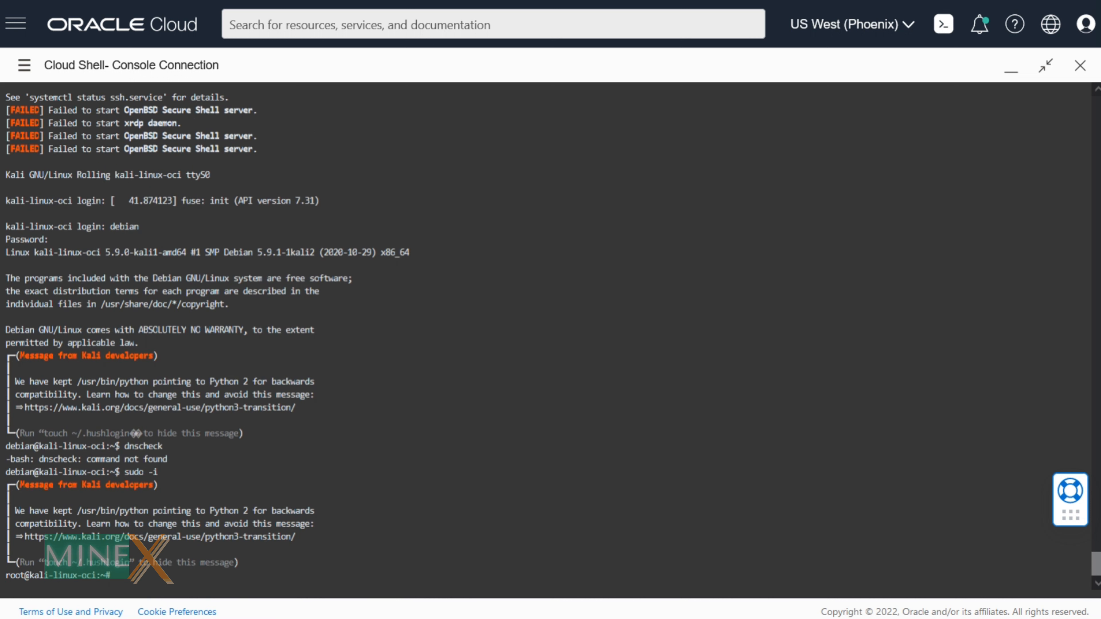
text(free -m)
key(Return)
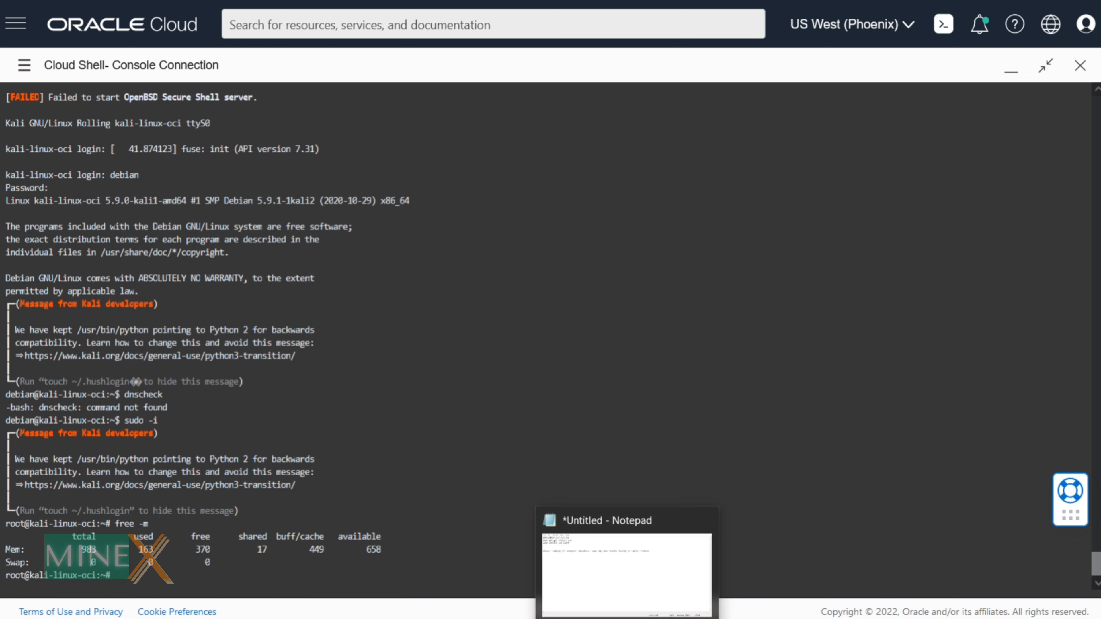
- Create a 4.9 GiB swap file at /mnt/swap.0, verify it with free -m, and clear the console
right_click(228, 618)
click(183, 331)
text(sudo dd if=/dev/zero of=/mnt/swap.0 bs=5024 count=1048576 && sudo mkswap /mnt/swap.0 && echo "/mnt/swap.0 swap swap defaults 0 0" >> /etc/fstab && swapon /mnt/swap.0 && sudo swapon -s)
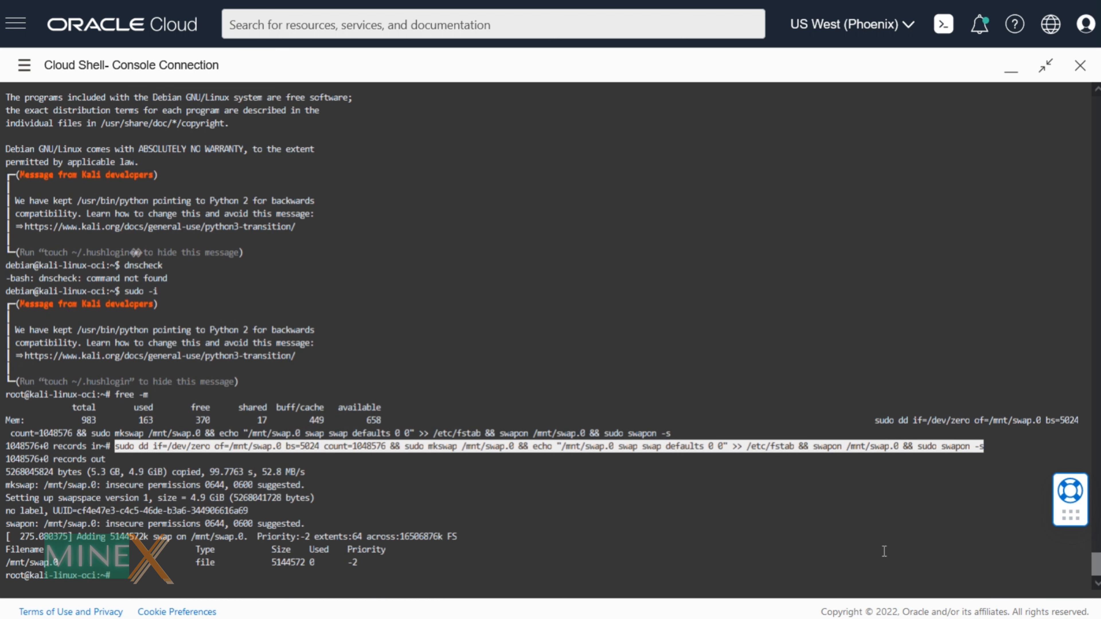
text(free -m)
key(Return)
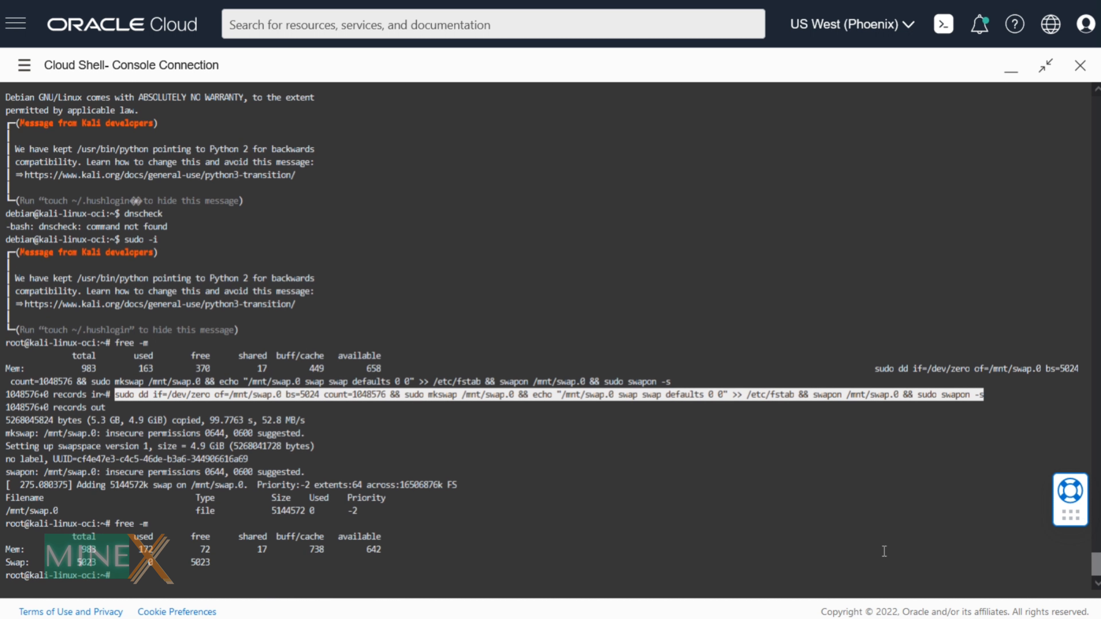
key(ctrl+l)
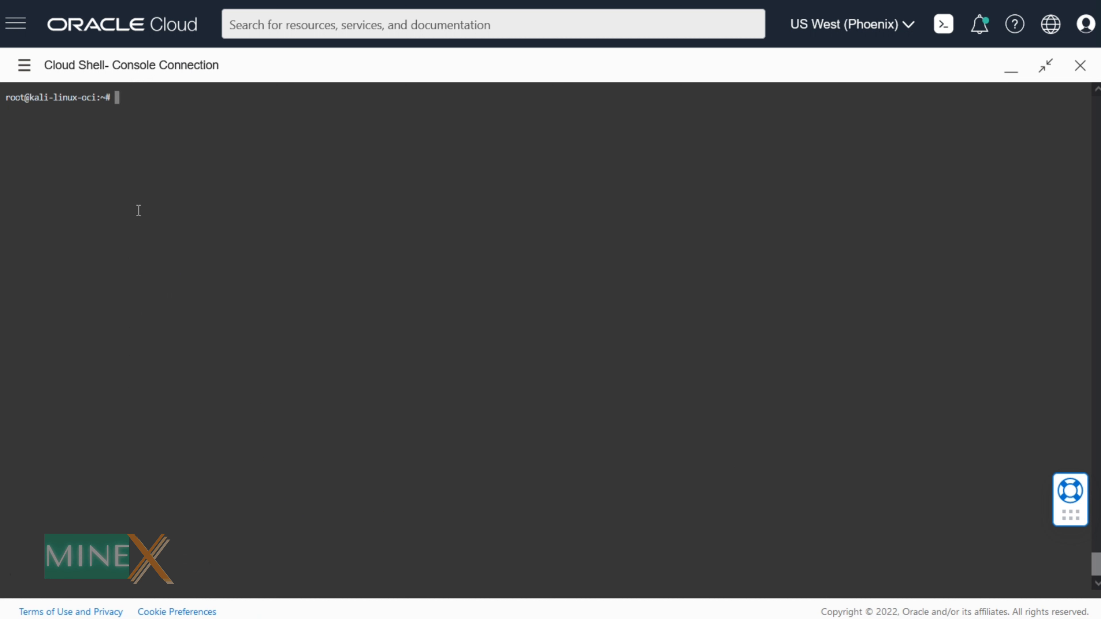
- Run the pasted wget command that downloads and runs the Kali desktop and xrdp install script
right_click(140, 108)
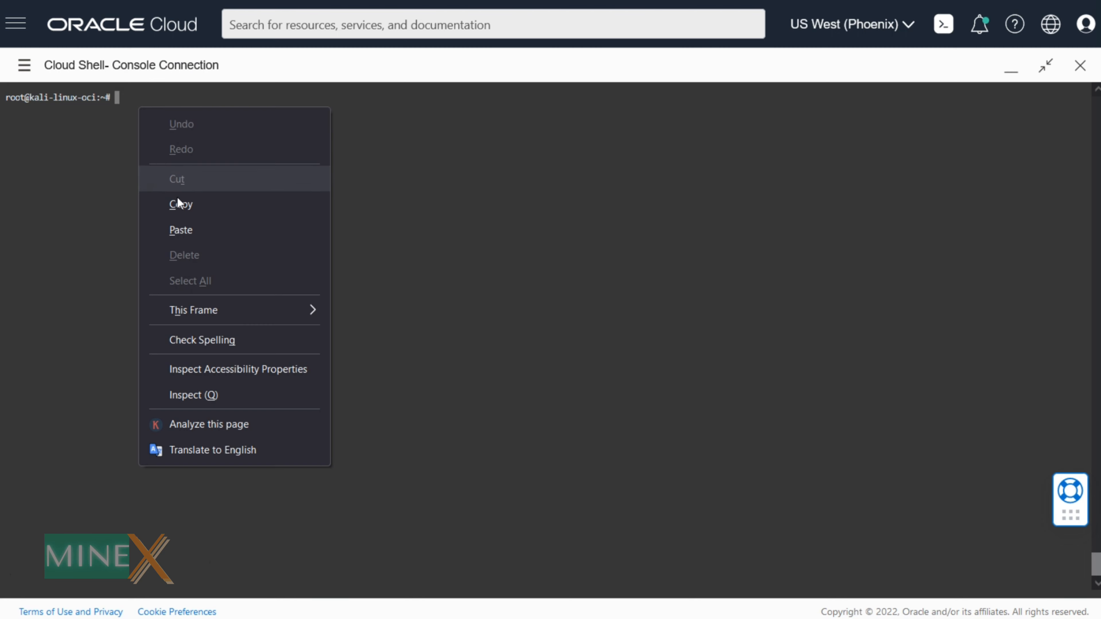
click(181, 228)
key(Return)
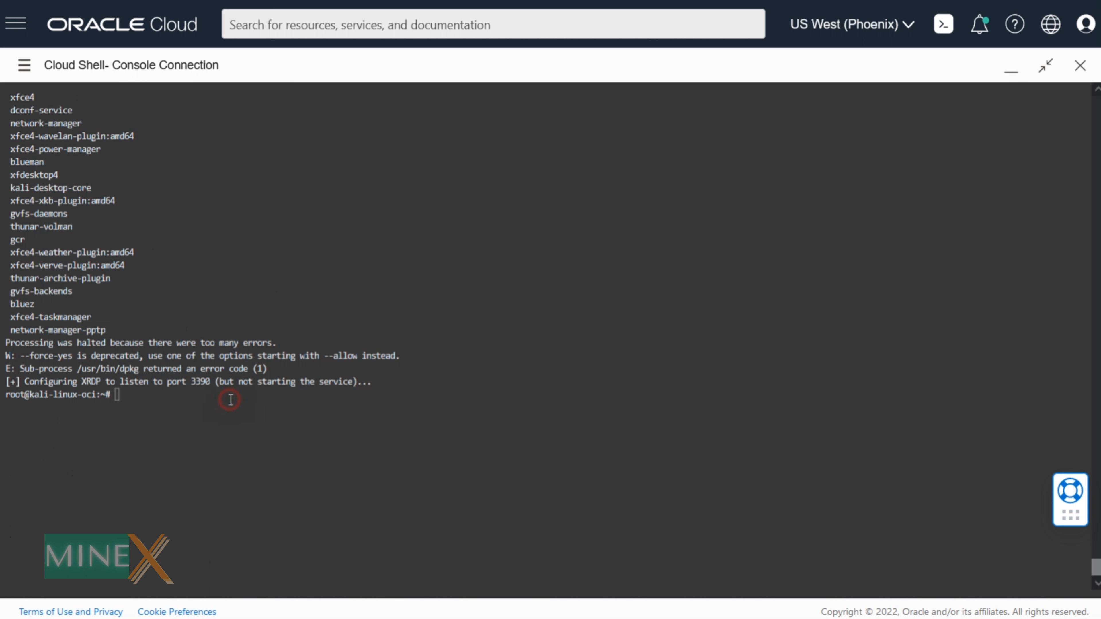
click(230, 400)
- Enable and start xrdp with 'sudo systemctl enable xrdp --now' and 'sudo /etc/init.d/xrdp start'
right_click(201, 399)
click(278, 160)
key(Return)
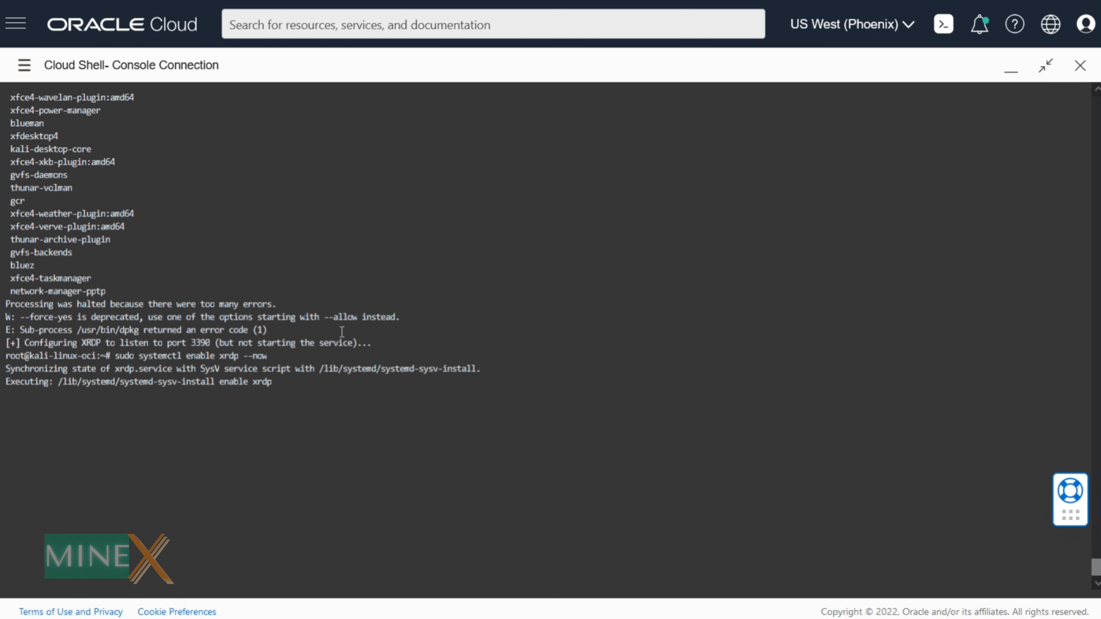
right_click(154, 408)
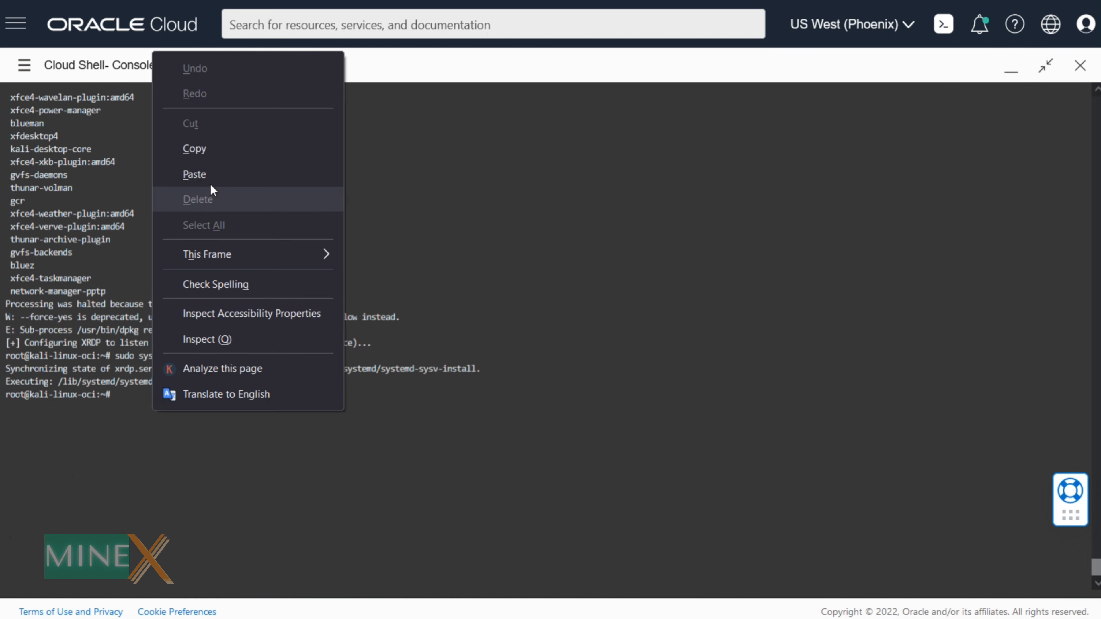
click(211, 184)
key(Return)
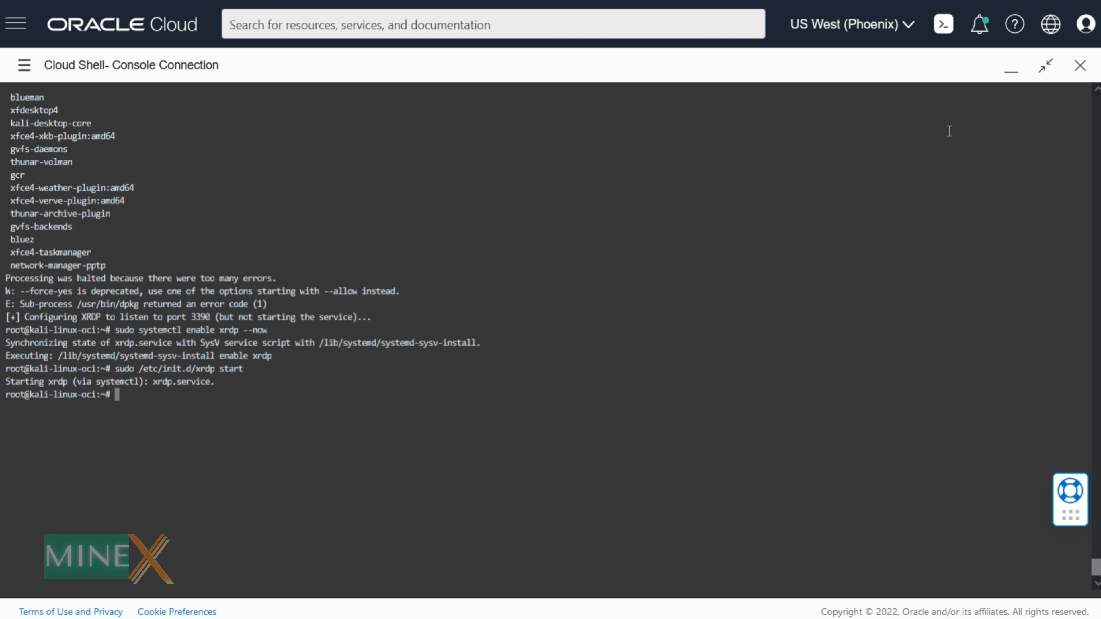
- Minimize Cloud Shell and open the instance's kali subnet in a new browser tab
click(1011, 72)
scroll(821, 324, up, 15)
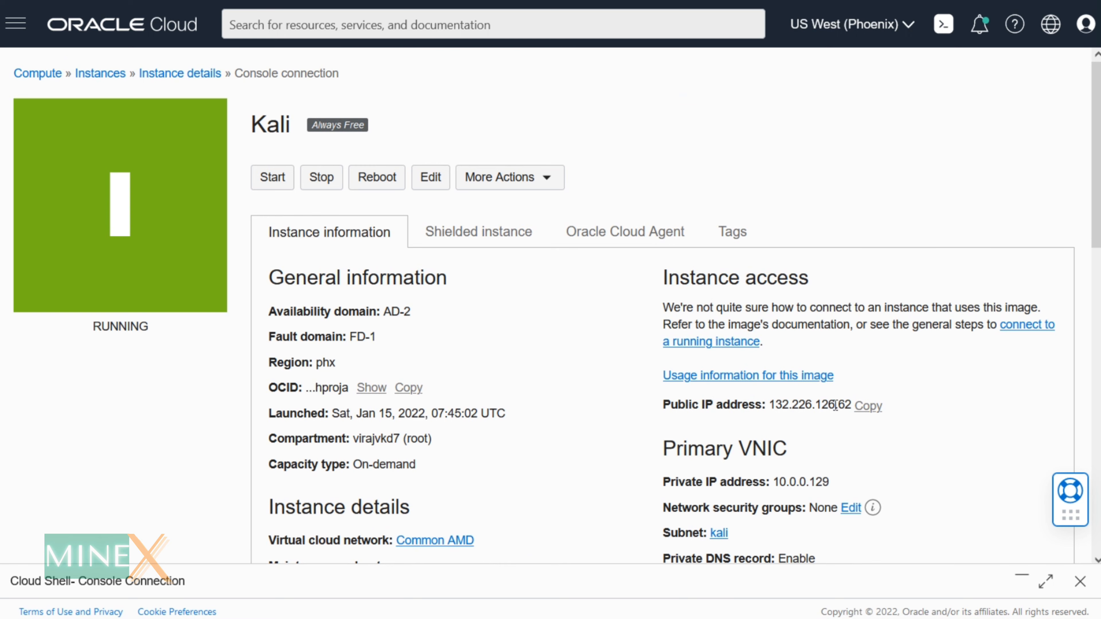
scroll(719, 532, down, 4)
right_click(719, 355)
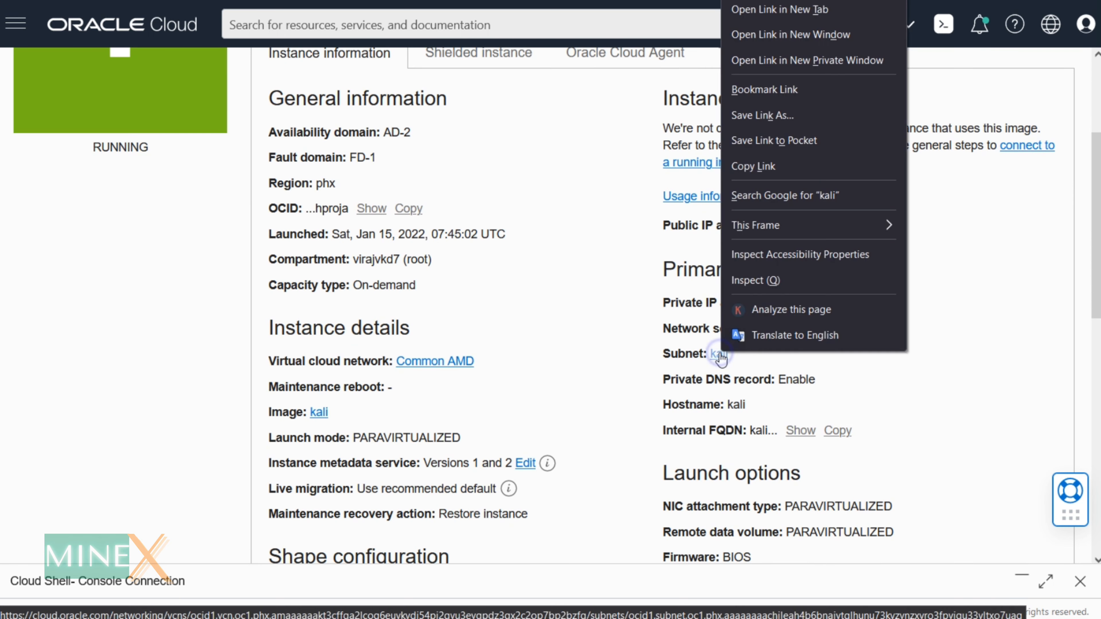
click(776, 10)
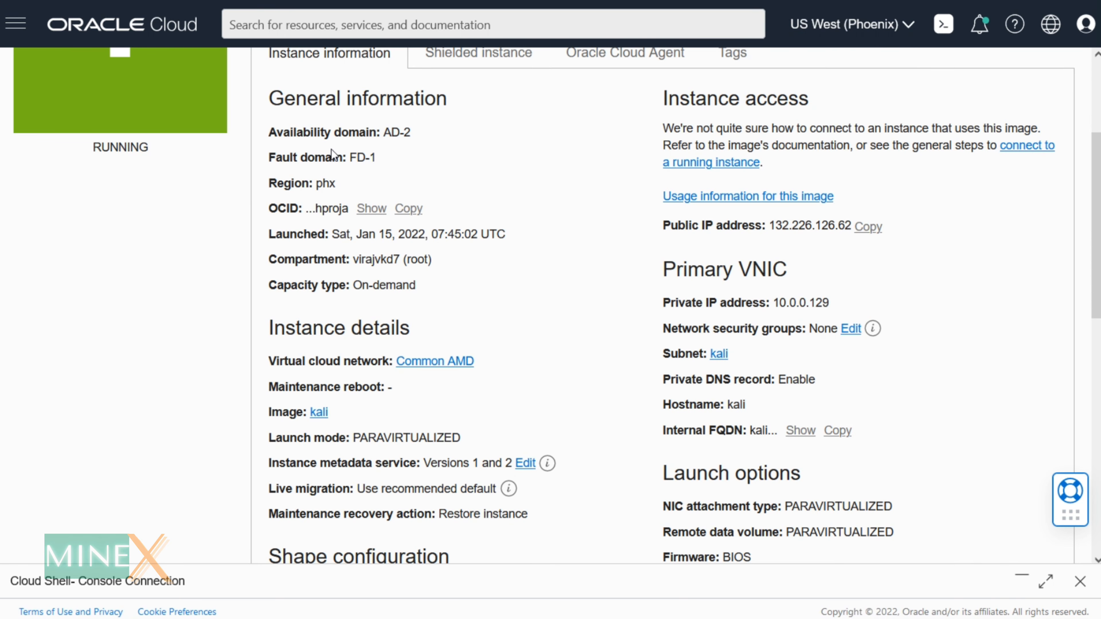
click(321, 1)
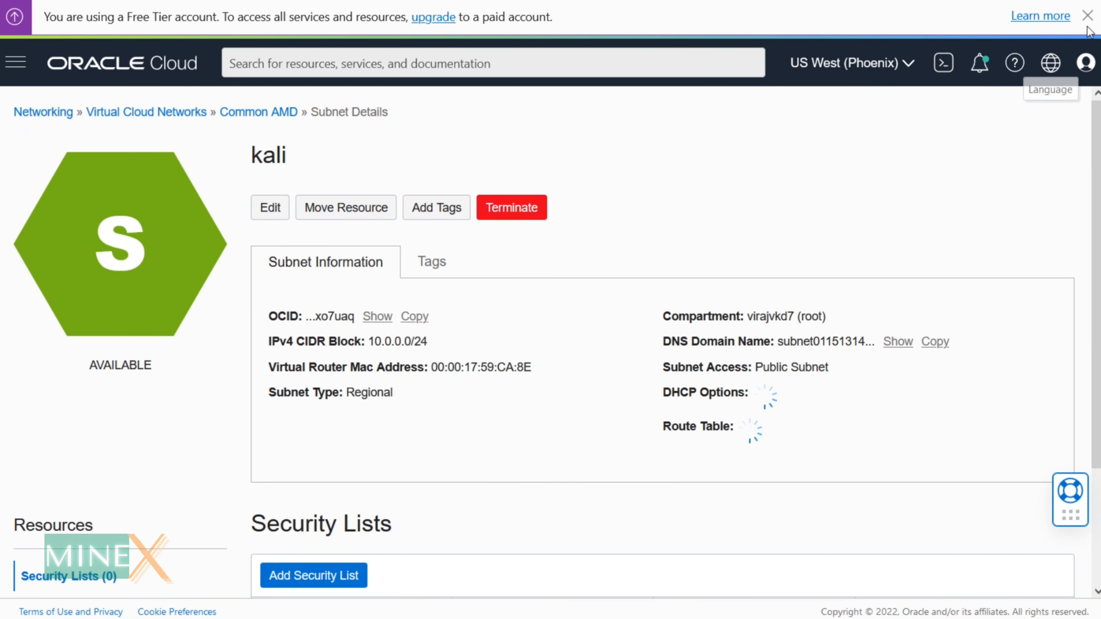
- Dismiss the Free Tier notice and show the Default Security List for Common AMD's ingress rules
click(1087, 15)
scroll(543, 330, down, 3)
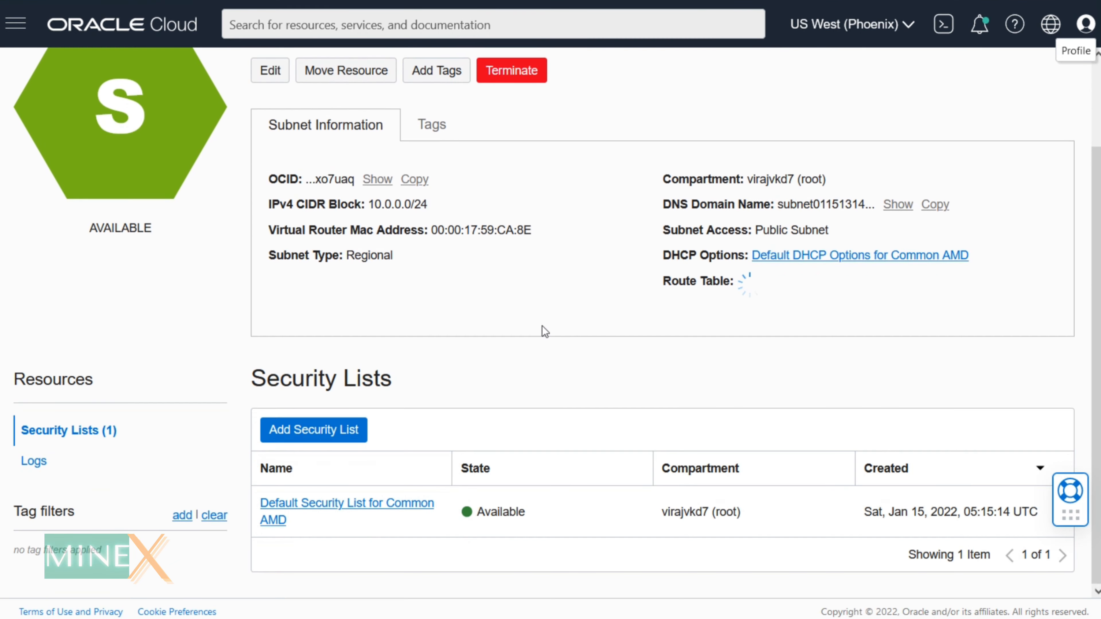
click(376, 503)
scroll(460, 394, down, 6)
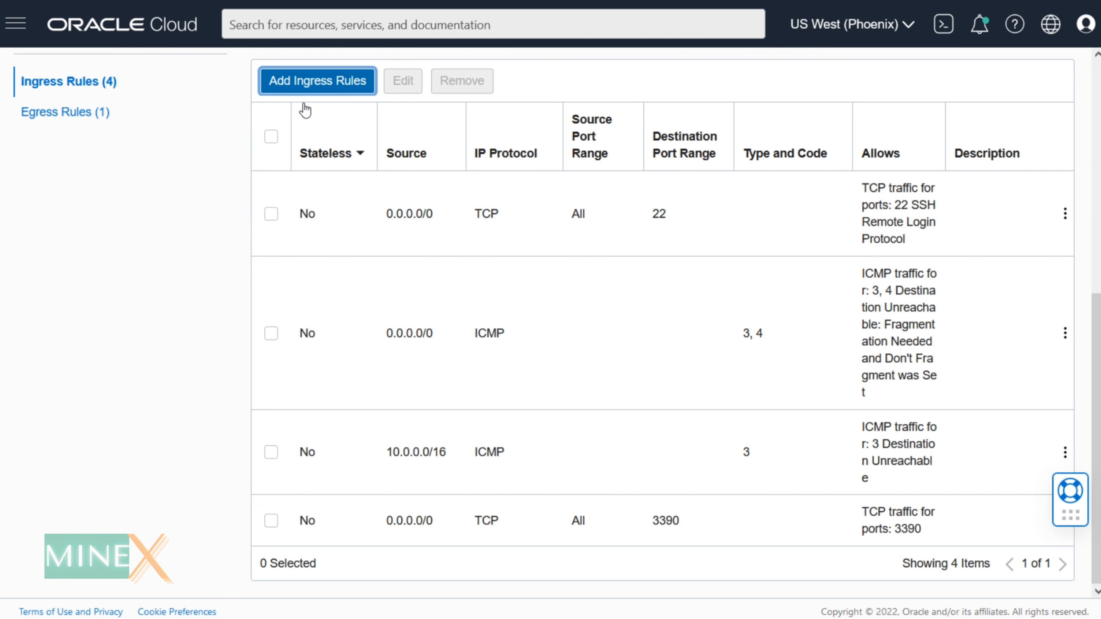
- Add an ingress rule allowing RDP (TCP 3389) from source 0.0.0.0/0
click(313, 81)
click(525, 311)
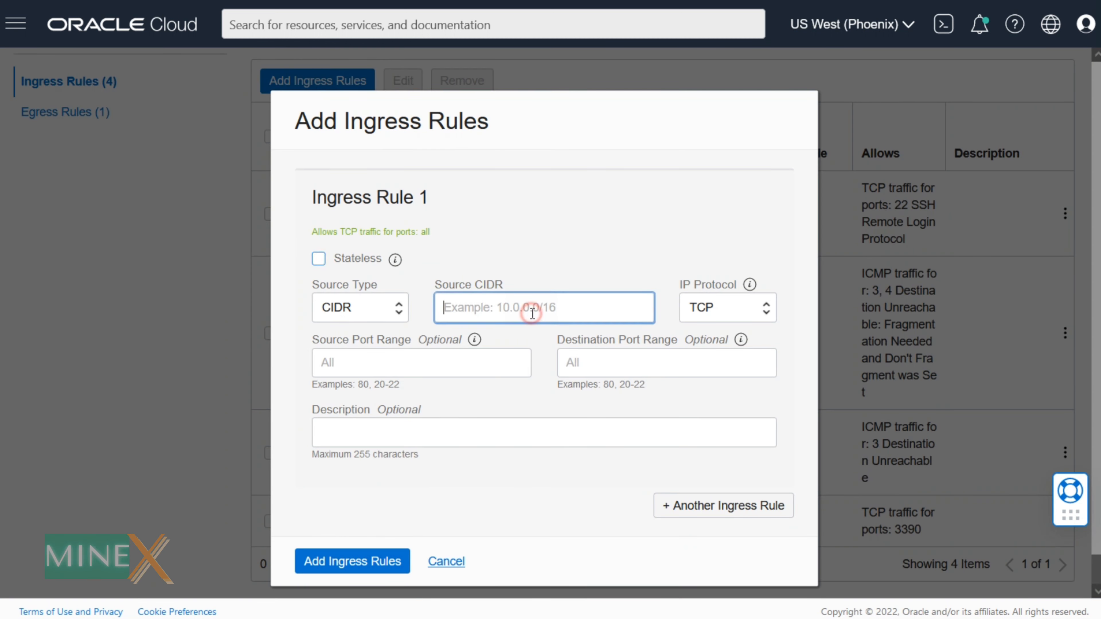
click(729, 309)
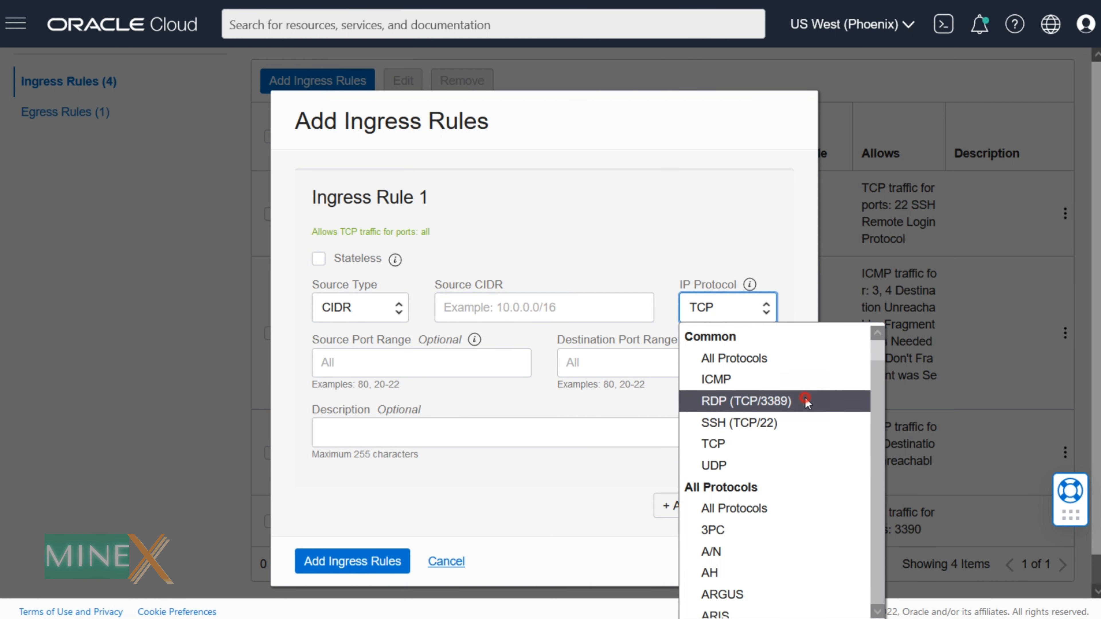
click(755, 401)
scroll(371, 549, down, 1)
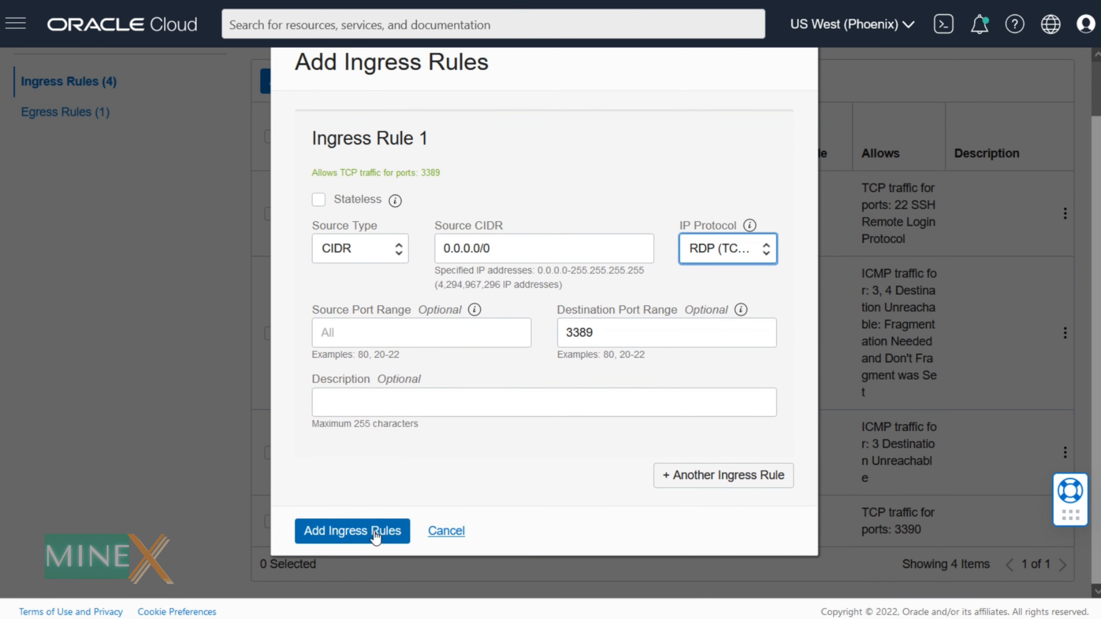
click(373, 532)
scroll(652, 516, down, 1)
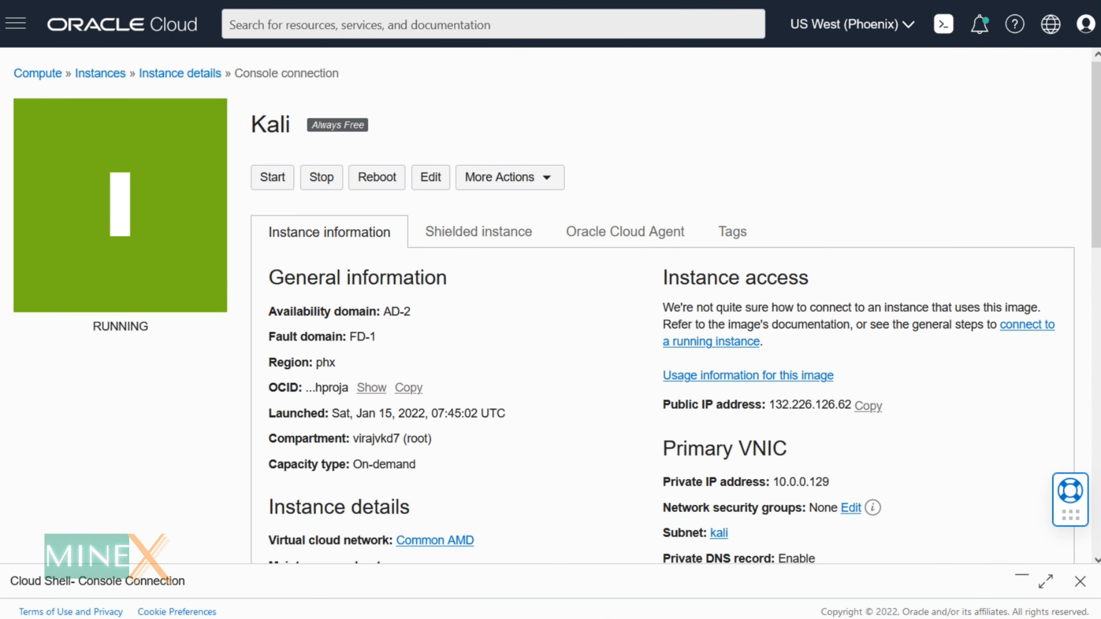
- Launch Remote Desktop Connection from Windows search with 'rd'
key(super)
text(rd)
key(Return)
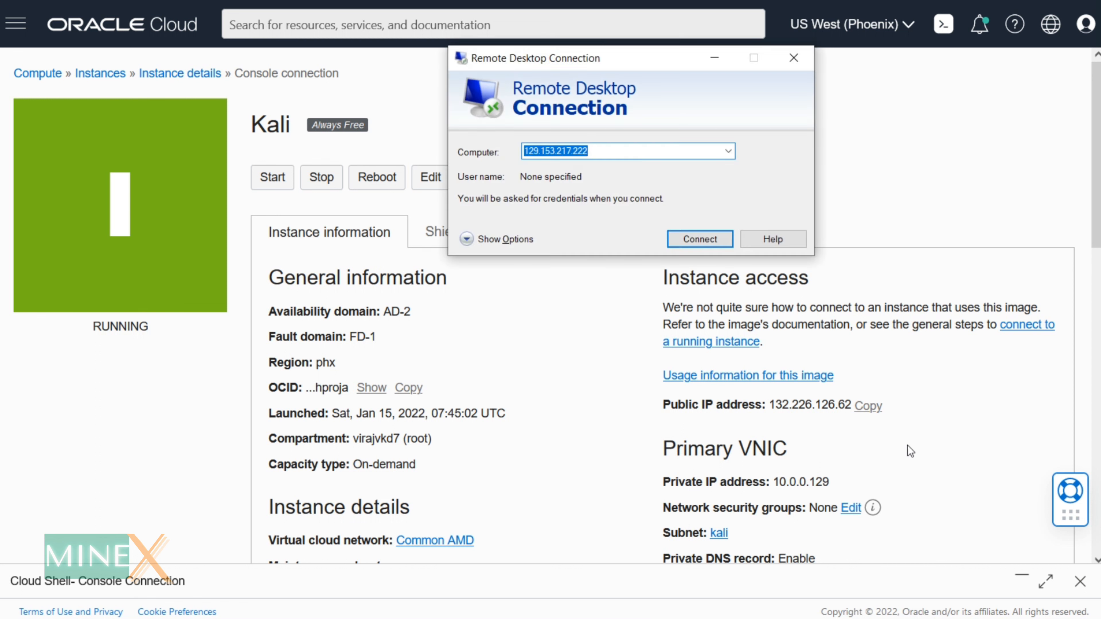
- Connect to the instance's public IP 132.226.126.62, accepting the unverified identity warning
click(909, 450)
click(868, 405)
key(alt+Tab)
key(ctrl+v)
click(701, 240)
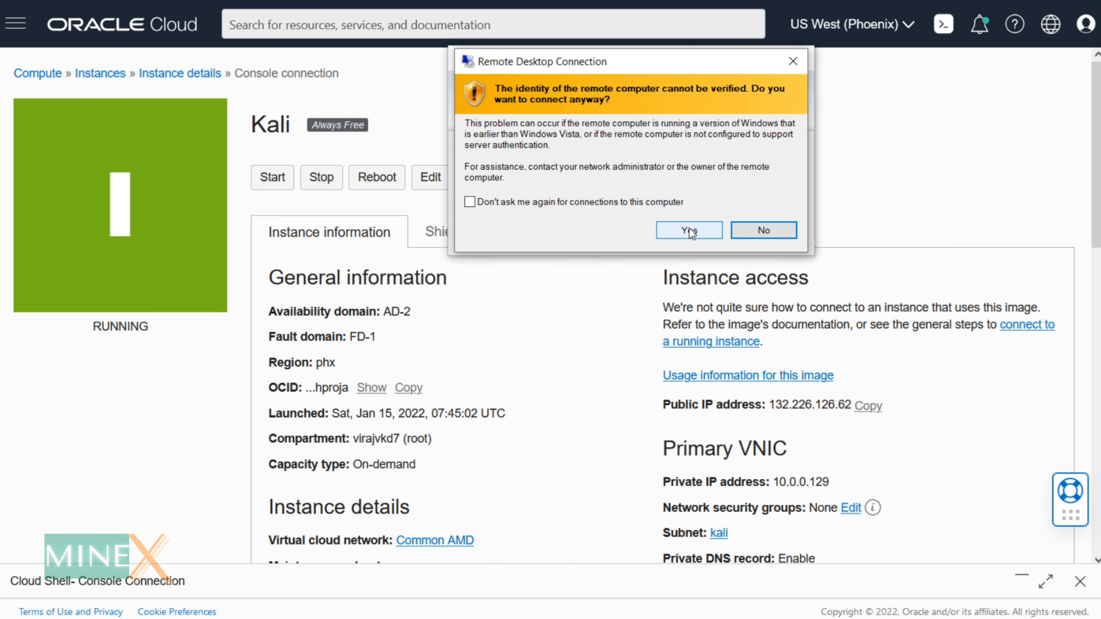
click(689, 229)
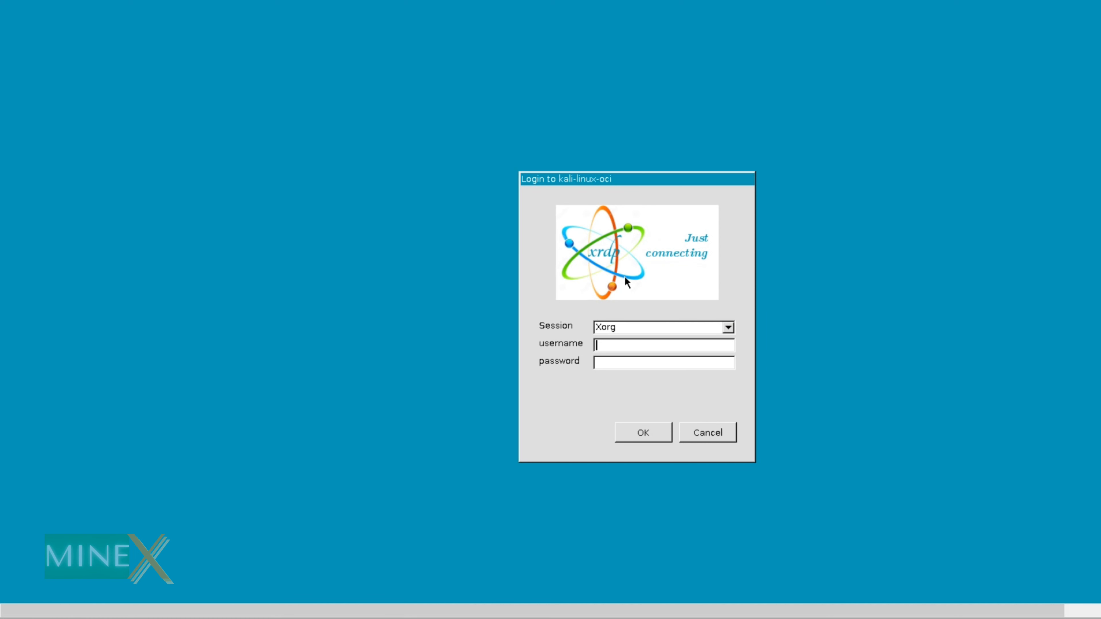
- Maximize the RDP window, log in through xrdp, and show the Kali menu's Favorites
click(974, 10)
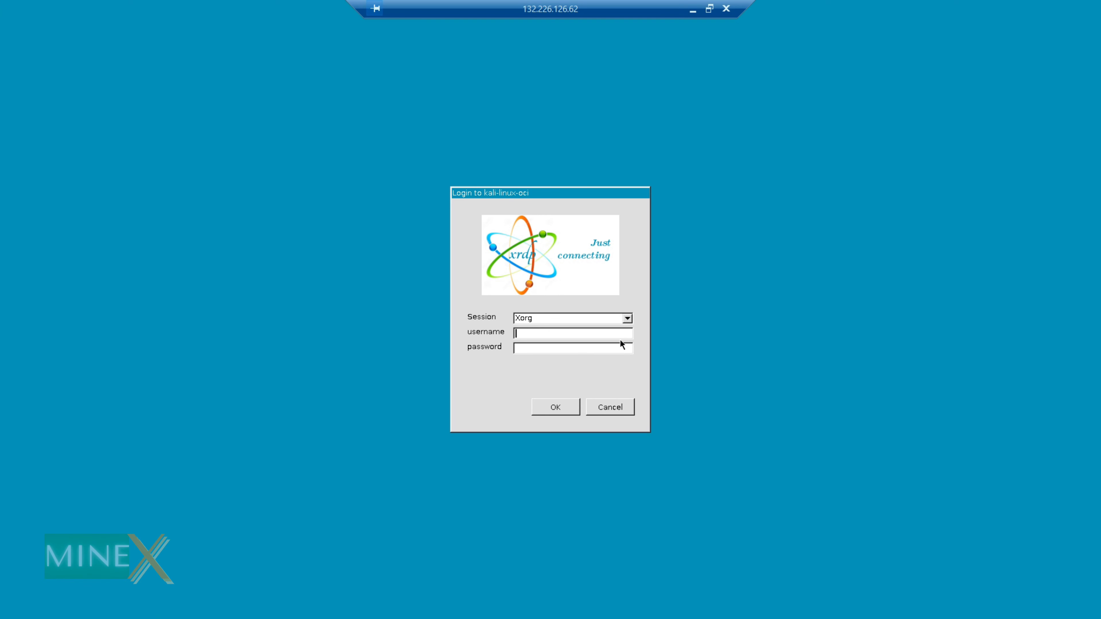
text(debian)
click(554, 412)
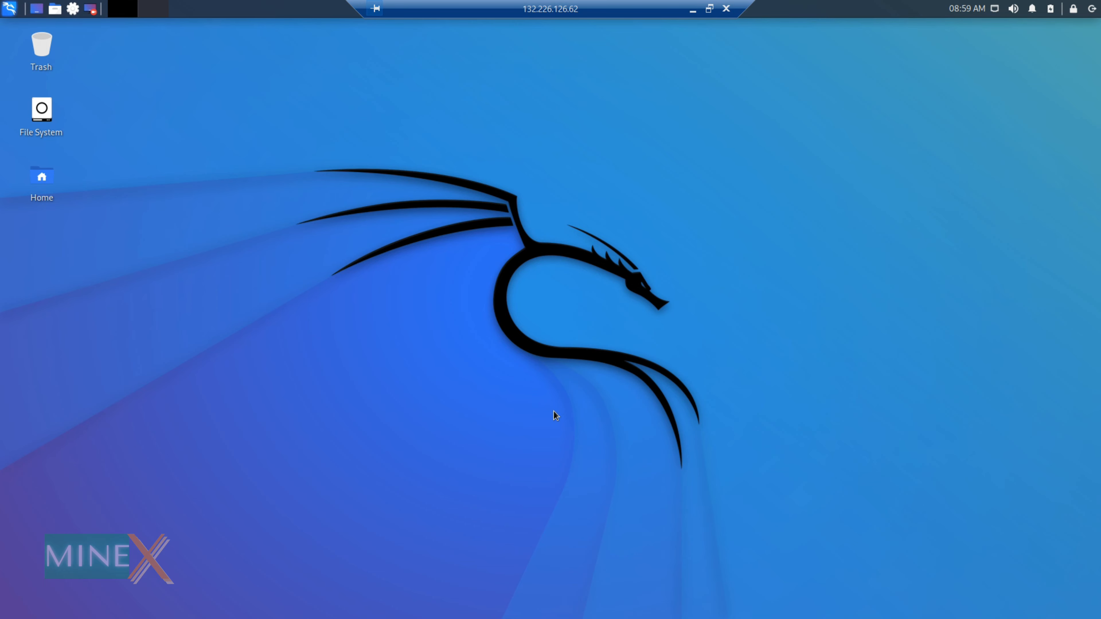
click(7, 10)
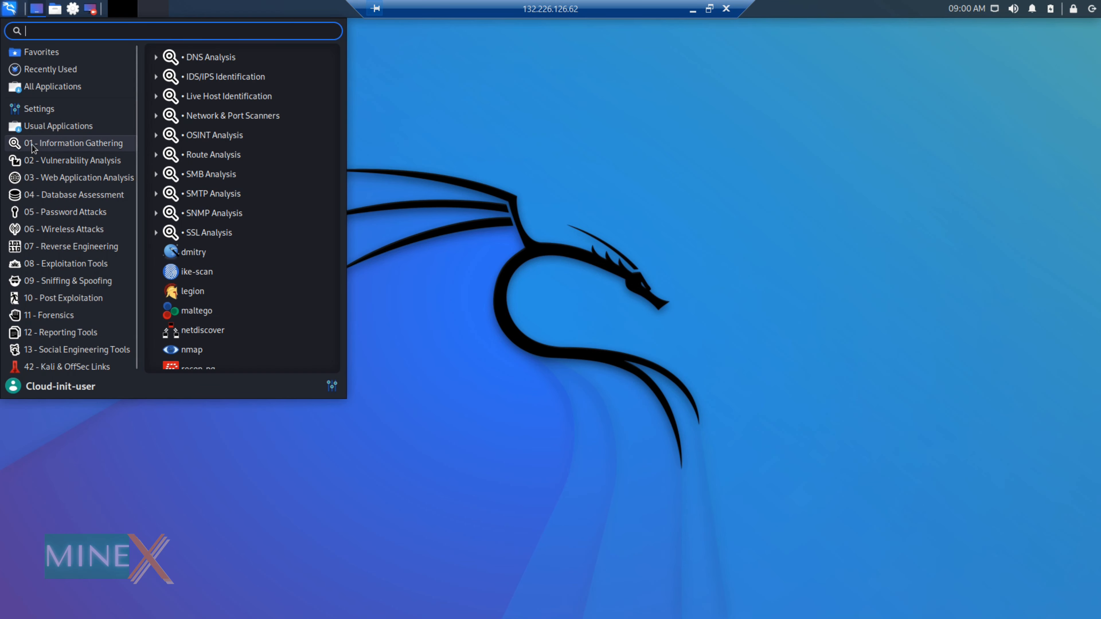
mouse_move(30, 56)
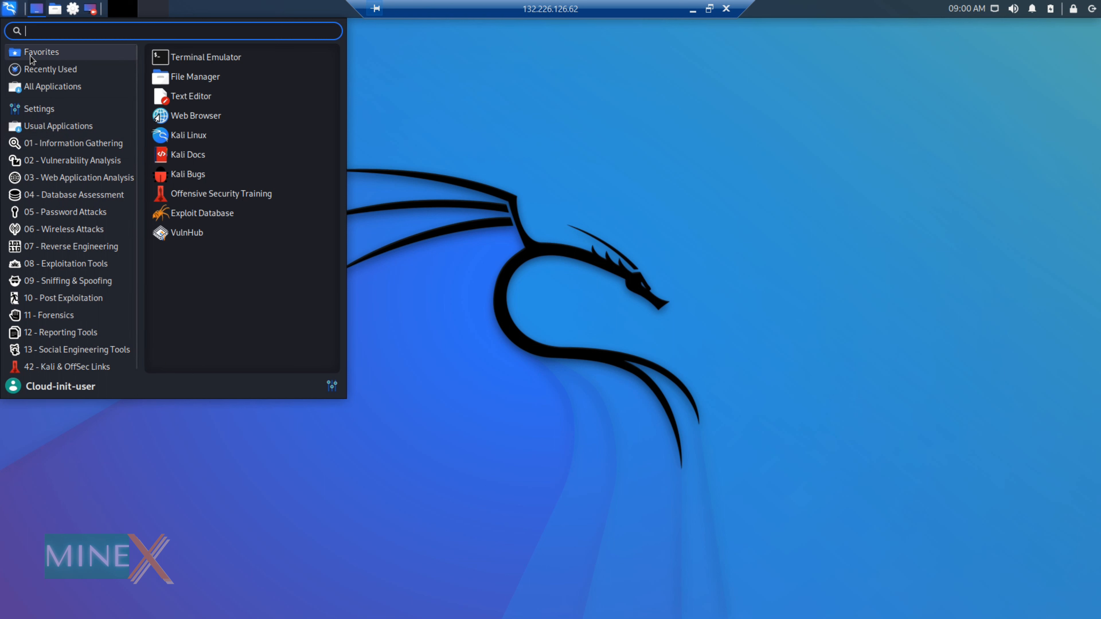
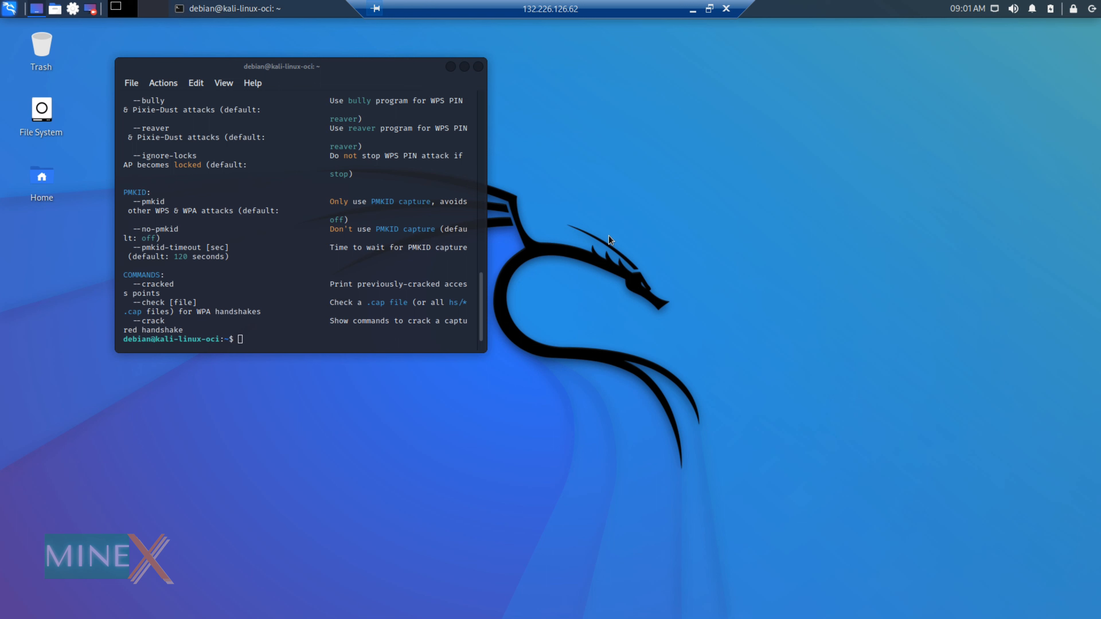
- Close the terminal window and launch Chromium Web Browser from the Kali applications menu
click(478, 68)
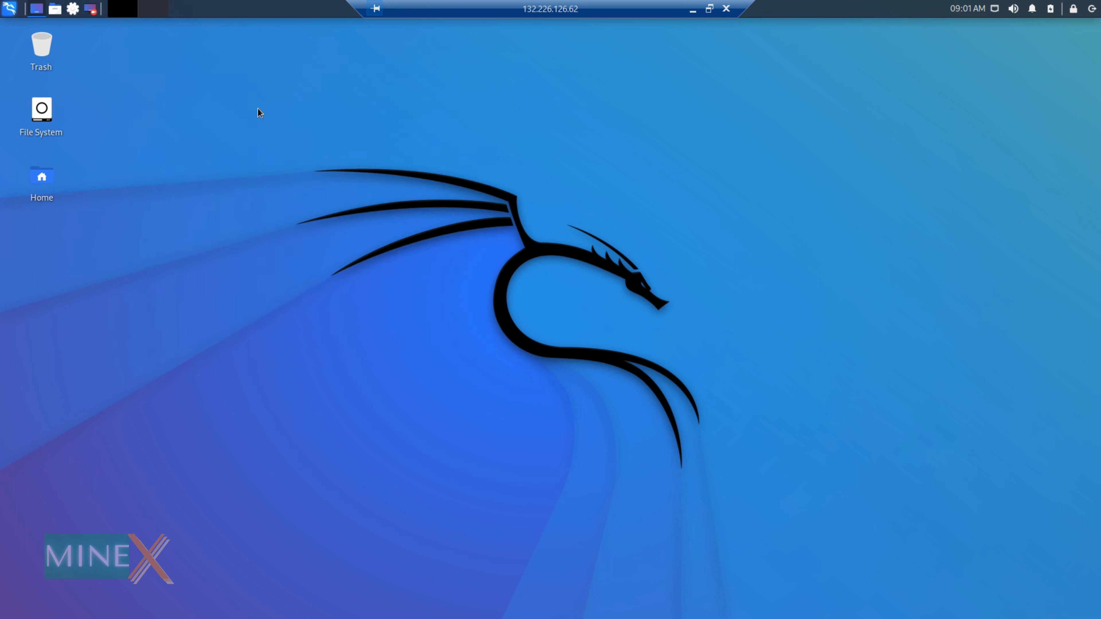
click(9, 9)
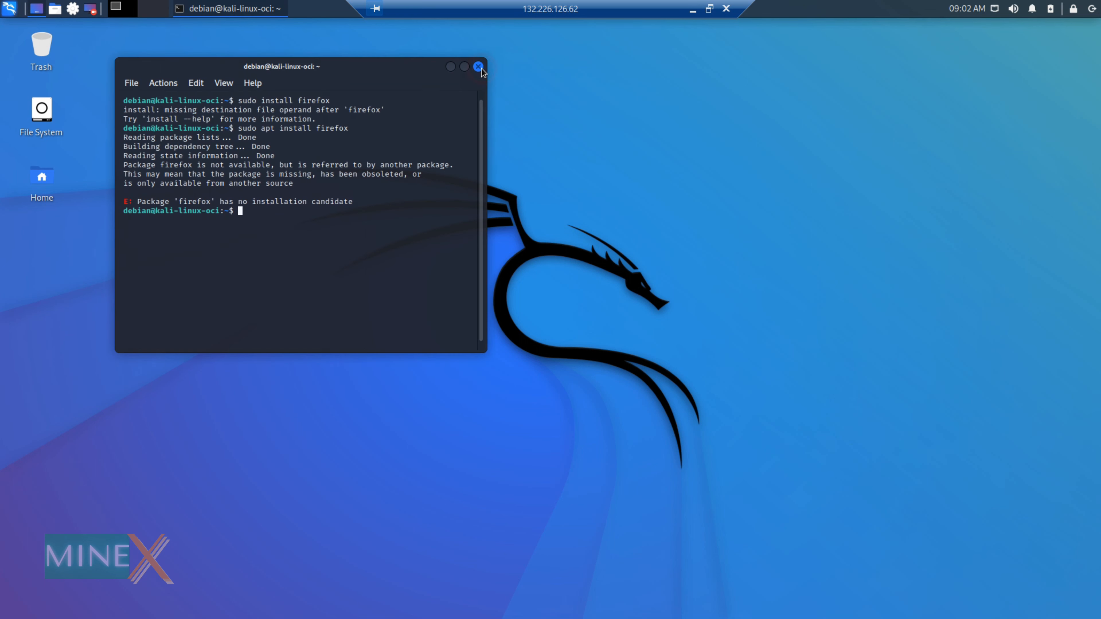
click(478, 67)
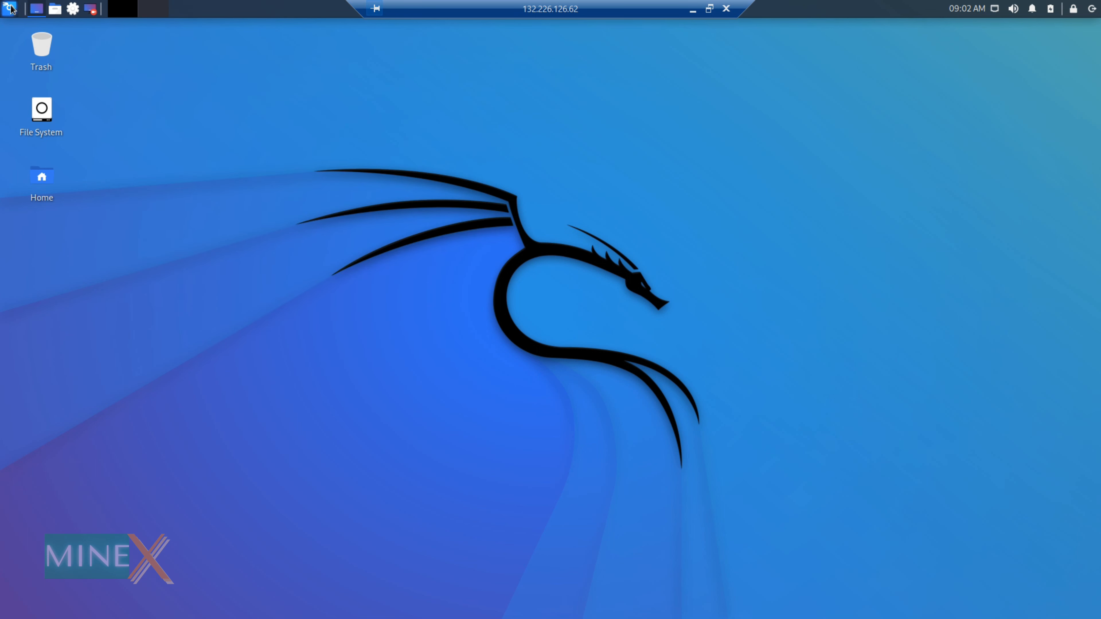
click(10, 8)
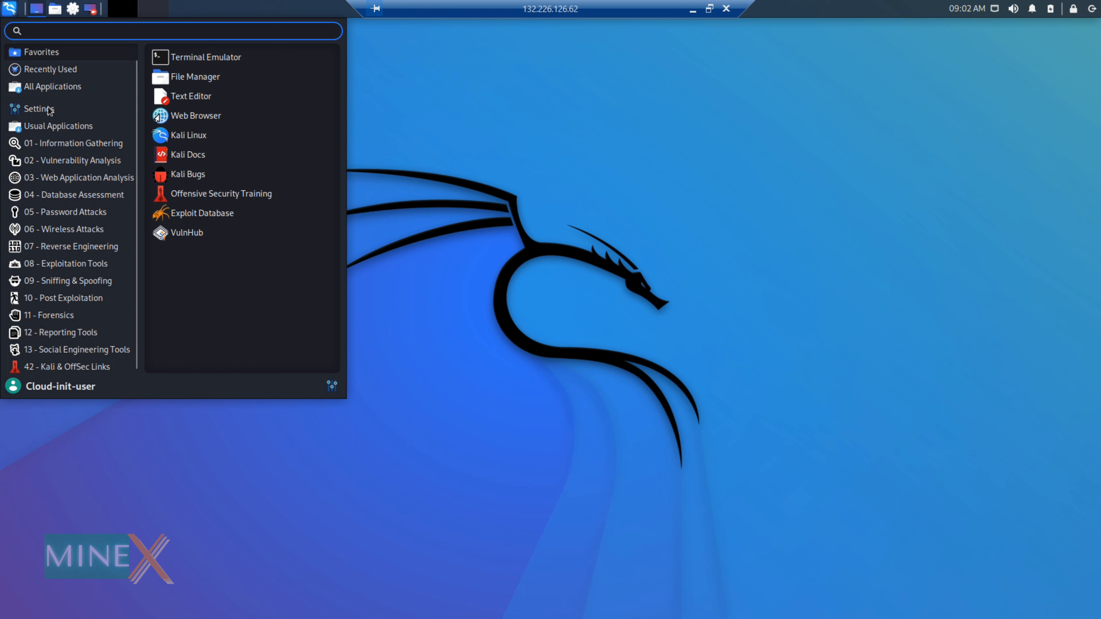
mouse_move(65, 87)
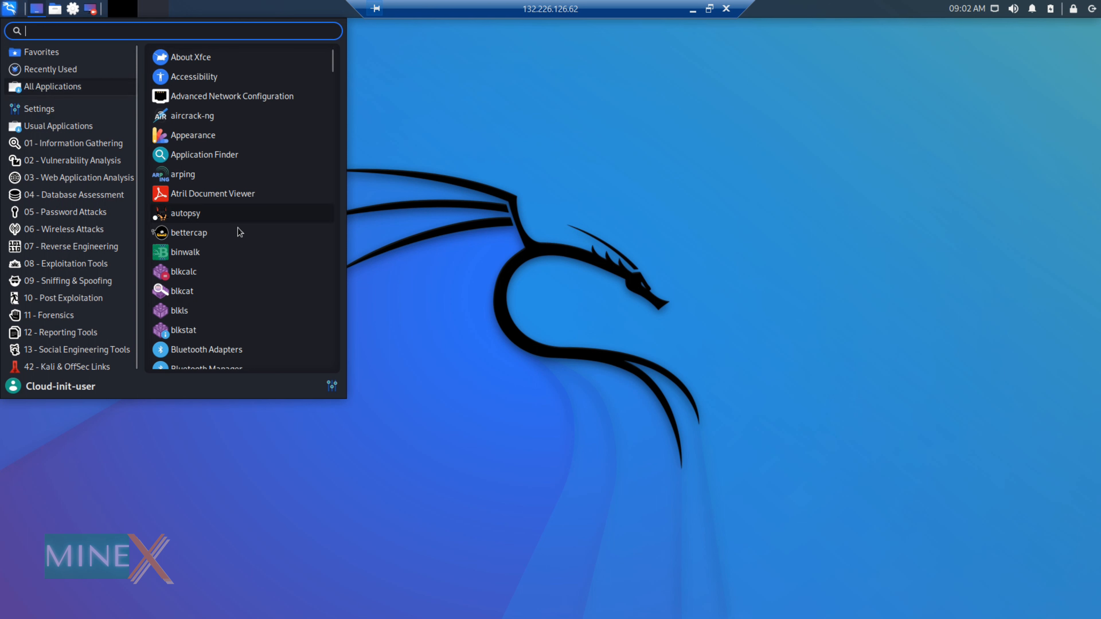
scroll(237, 228, down, 5)
scroll(237, 225, down, 2)
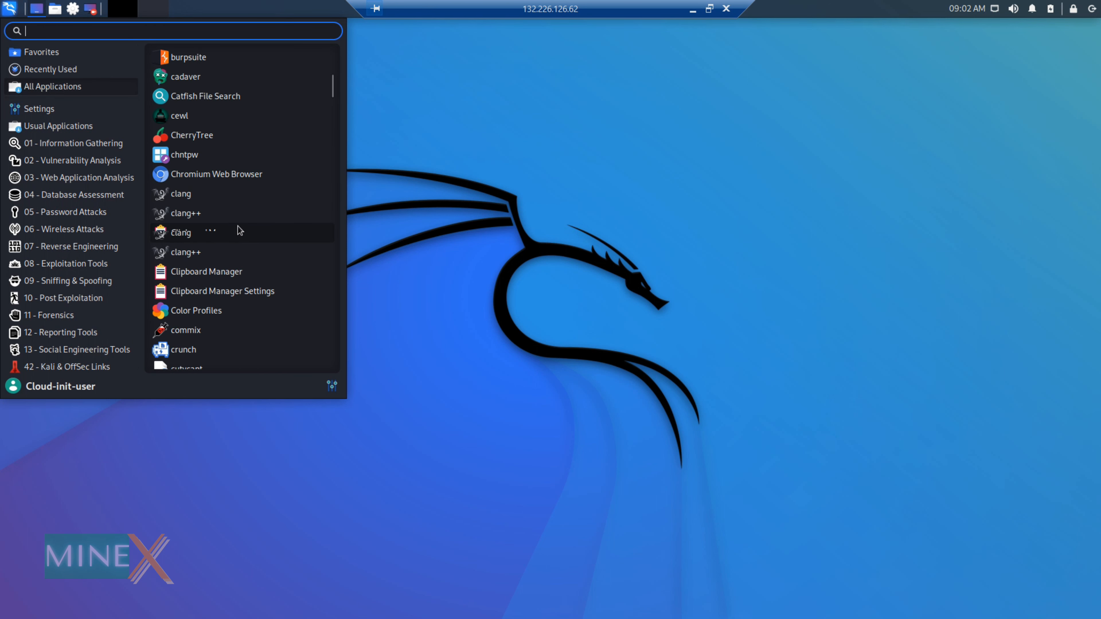
click(238, 175)
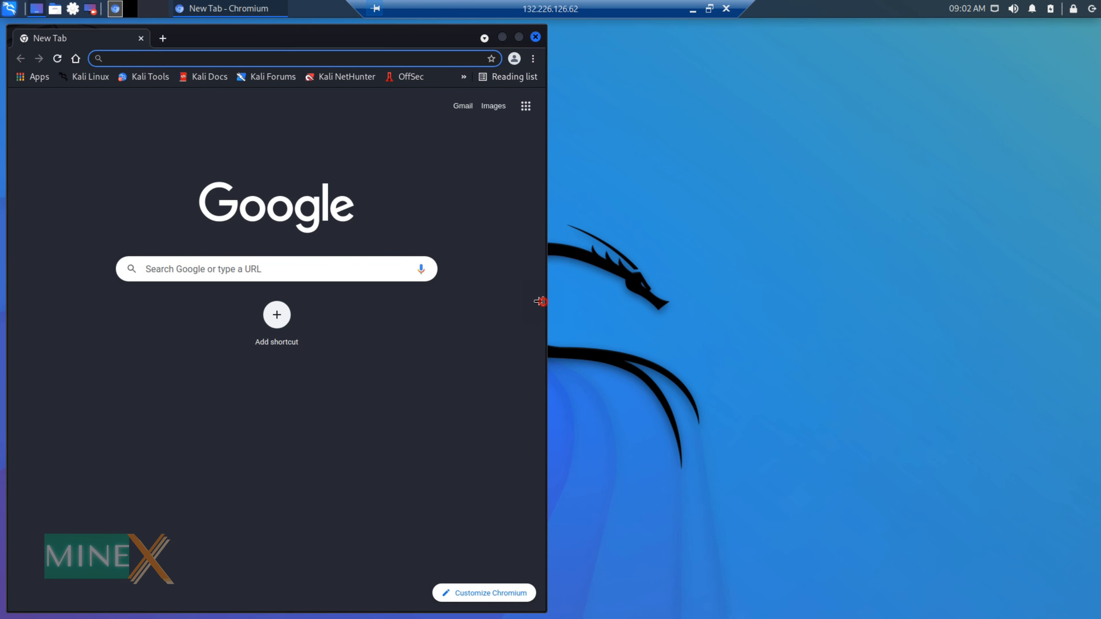
- Search Google for 'minextuts' and open the MinexTuts result at minextuts.com
click(862, 298)
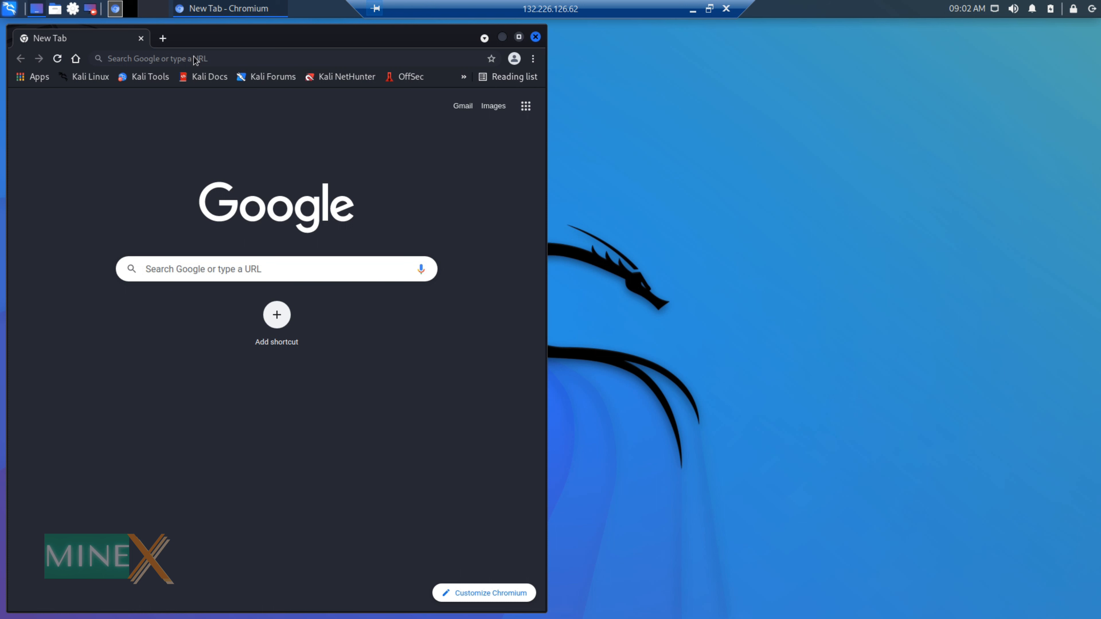
click(184, 266)
text(minextuts)
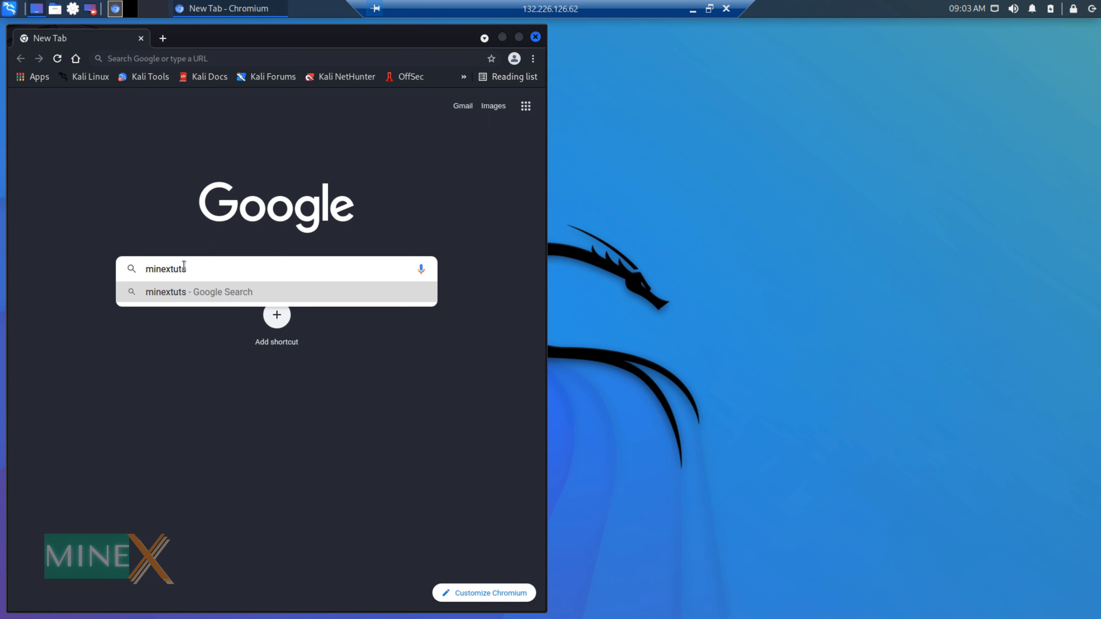
key(Return)
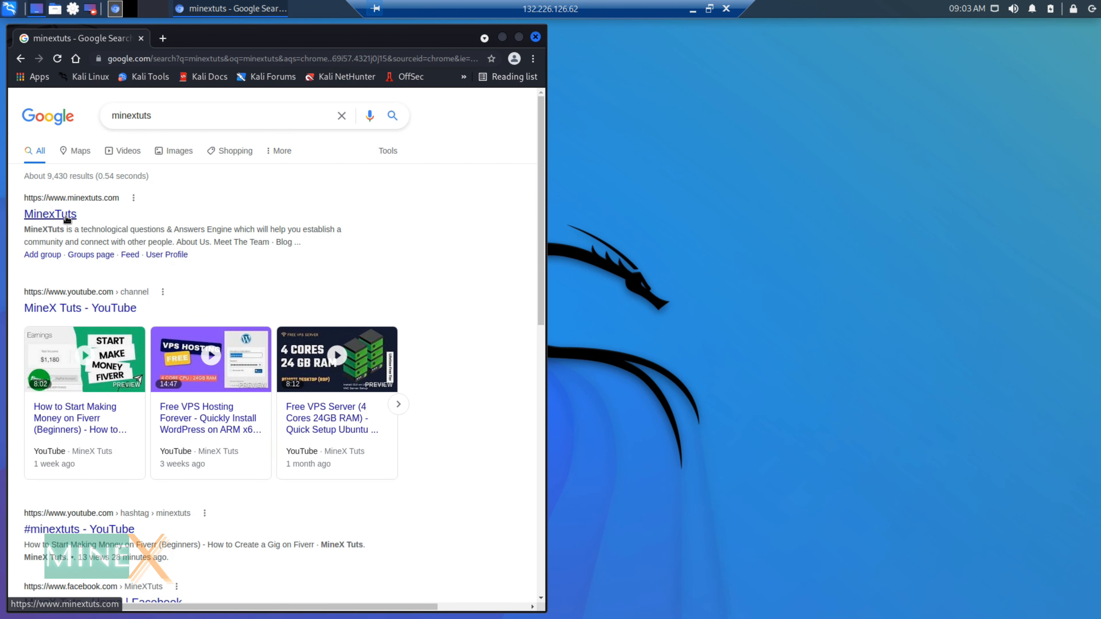
click(66, 215)
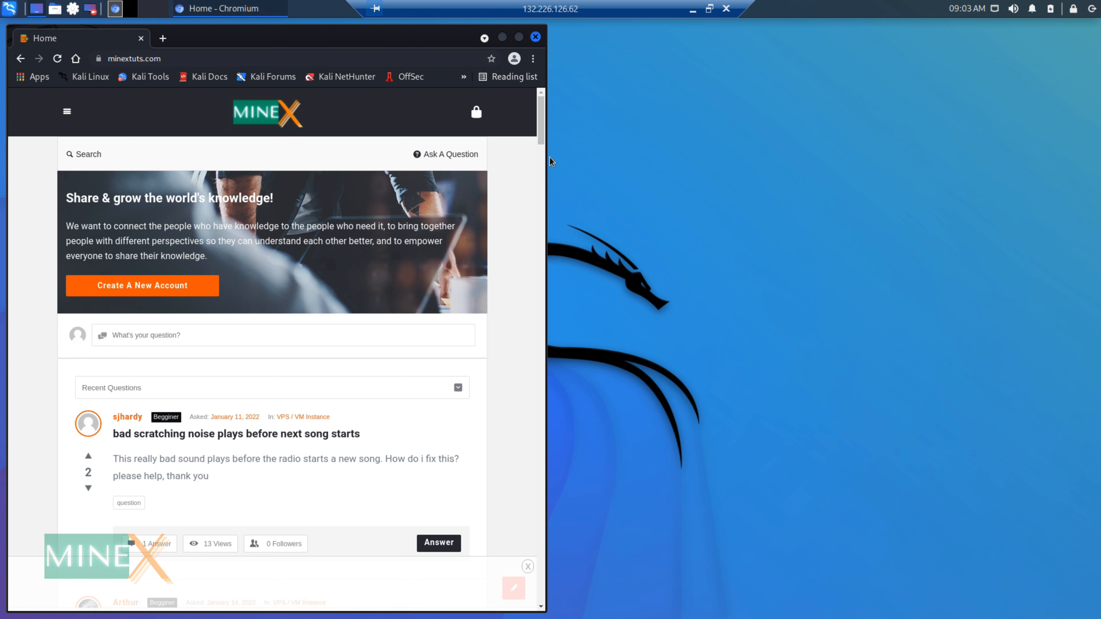
- Widen the Chromium window to full layout and cancel the keyring password prompt twice
drag(541, 161, 1038, 156)
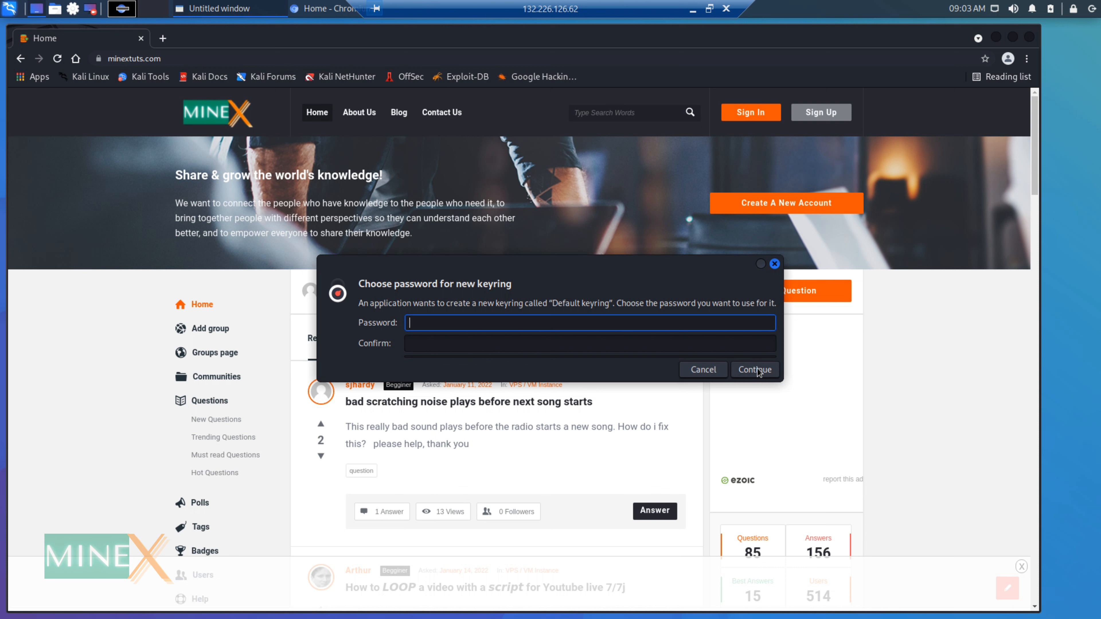
click(702, 373)
click(704, 370)
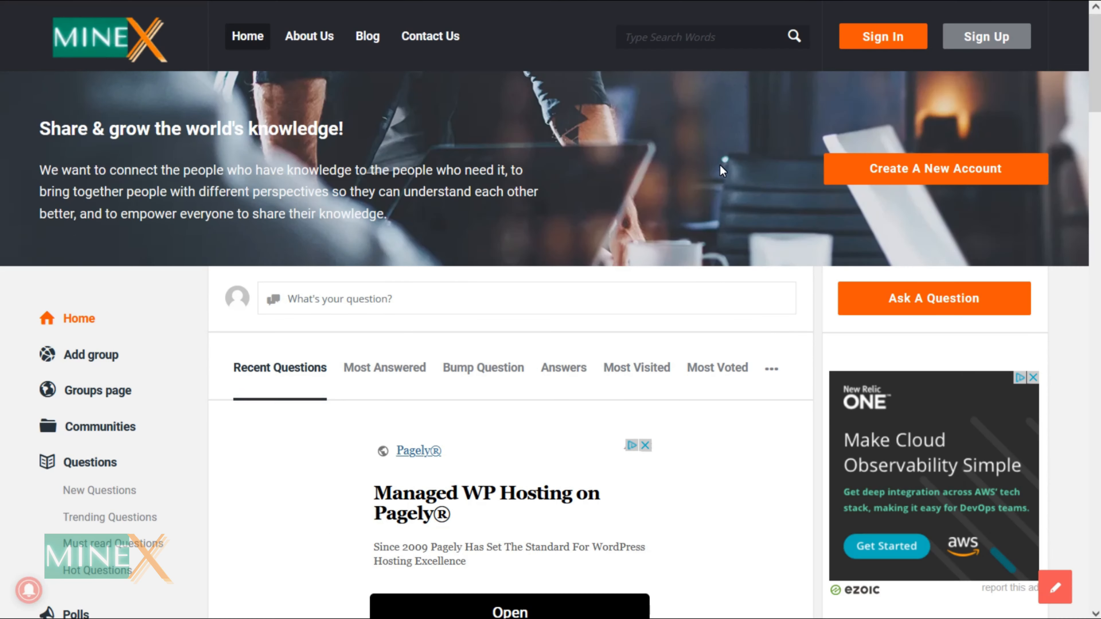
- Open MinexTuts' Ask A Question form and scroll through its empty fields
click(872, 289)
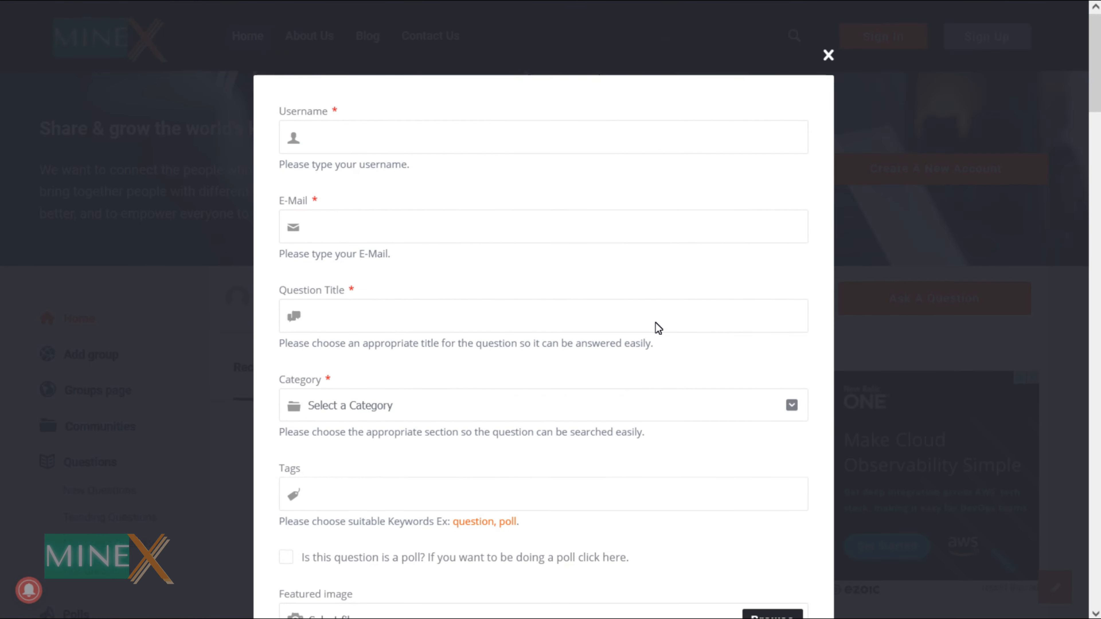
scroll(656, 321, down, 10)
scroll(656, 322, down, 4)
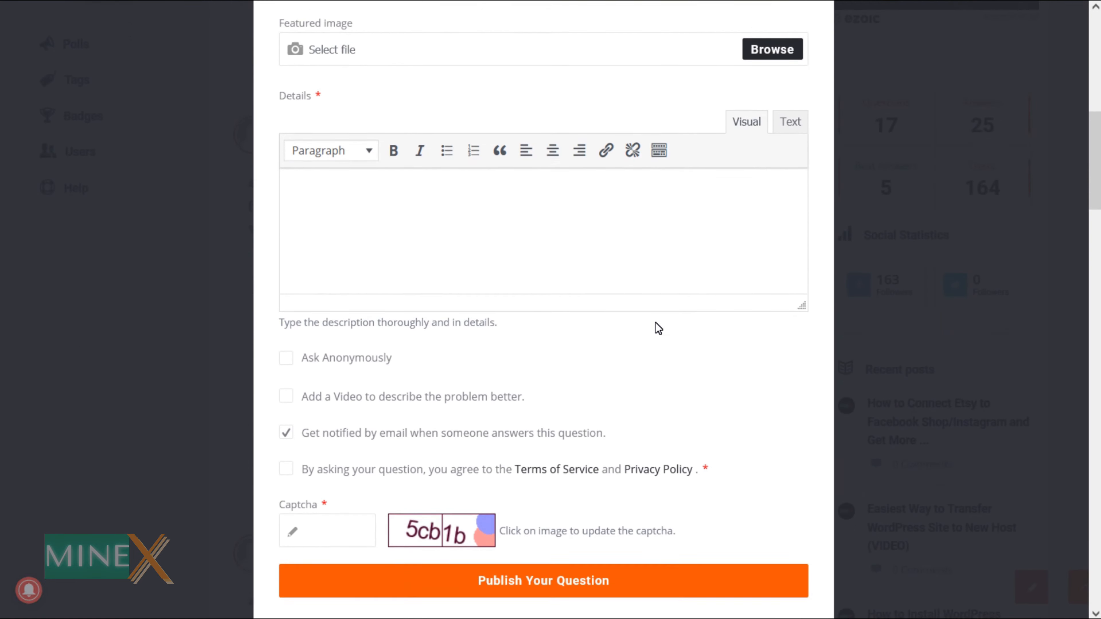
scroll(655, 321, down, 1)
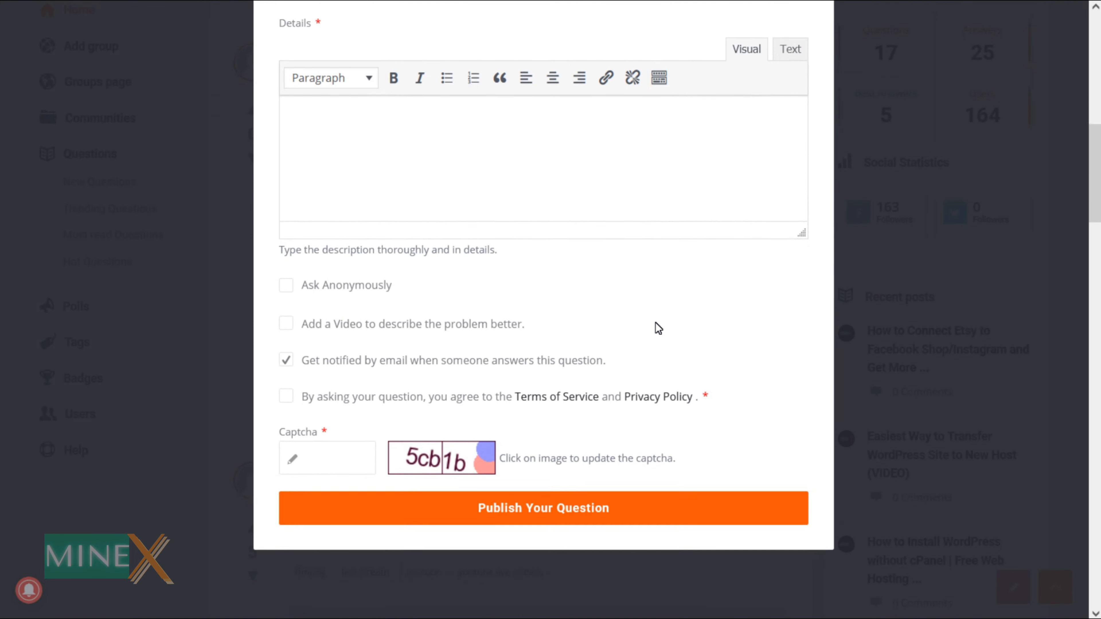